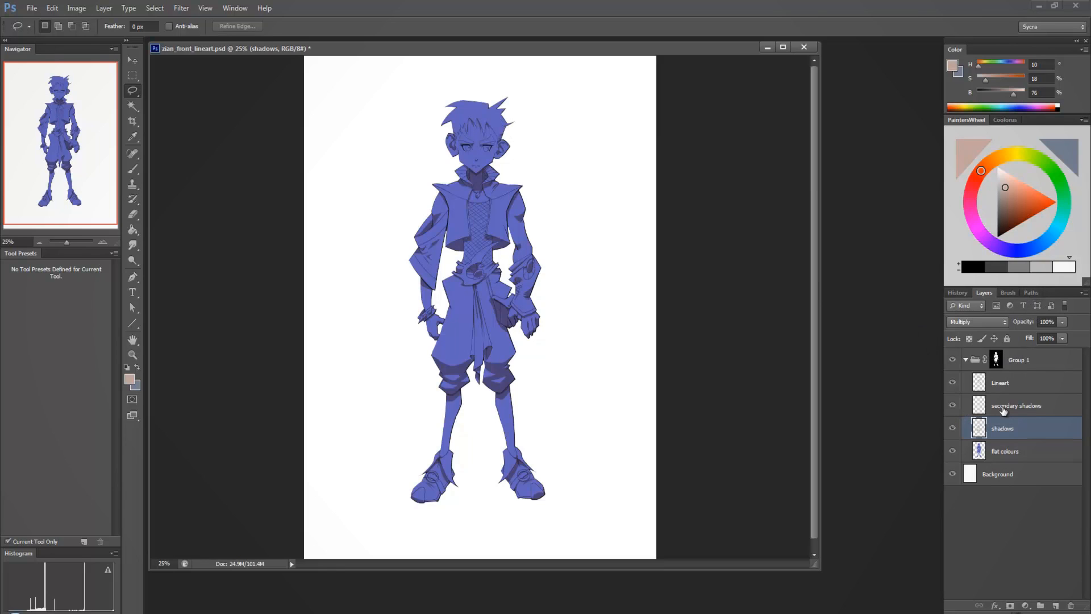
Toggle the shadows layer to compare the figure with and without shading, leaving both shadow layers hidden.
click(953, 428)
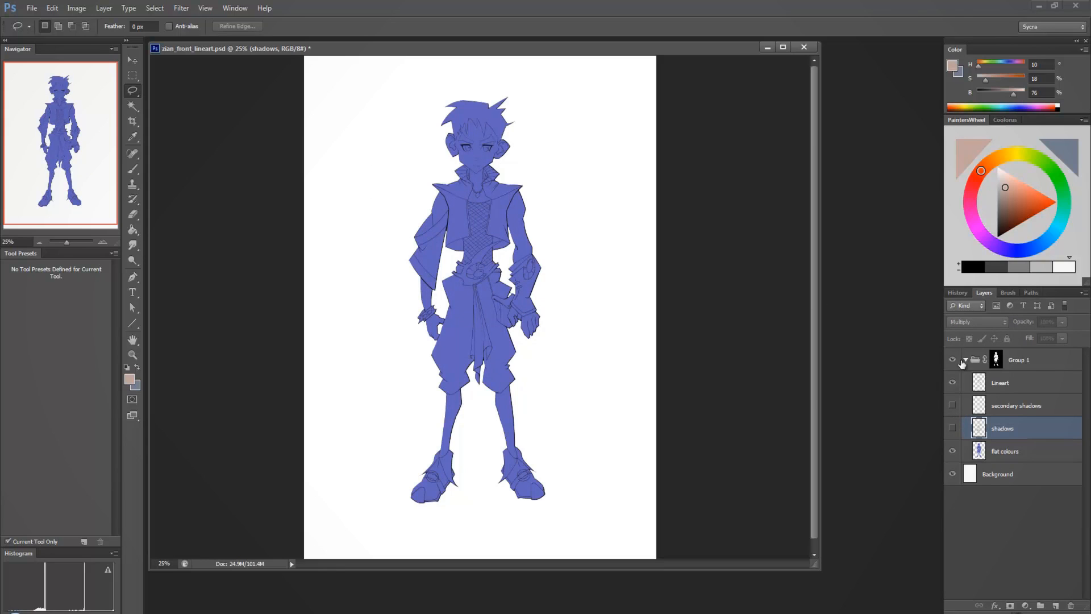
click(953, 428)
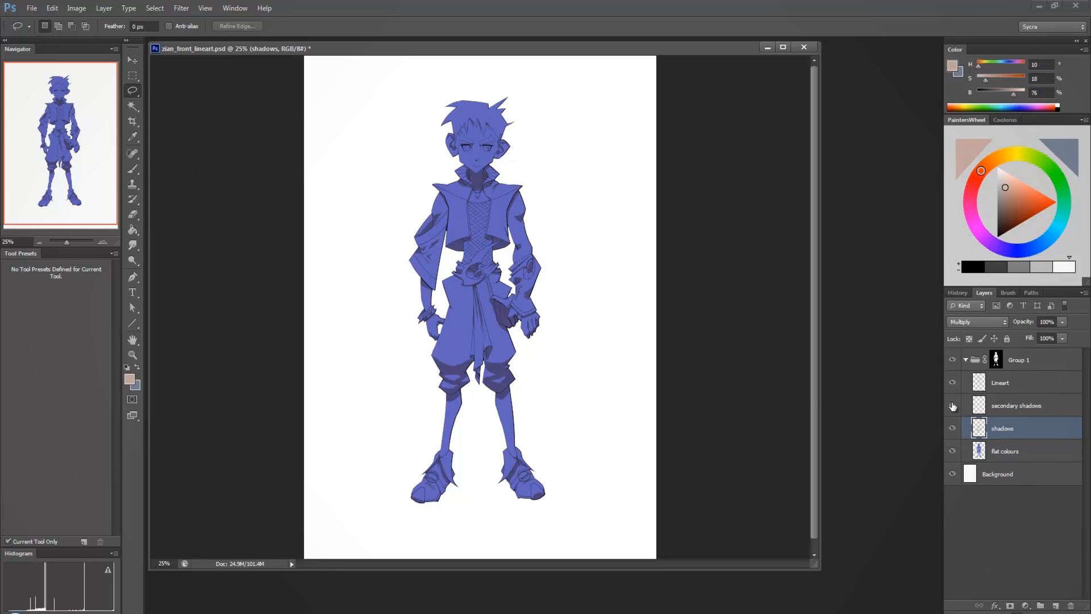
click(952, 407)
click(952, 428)
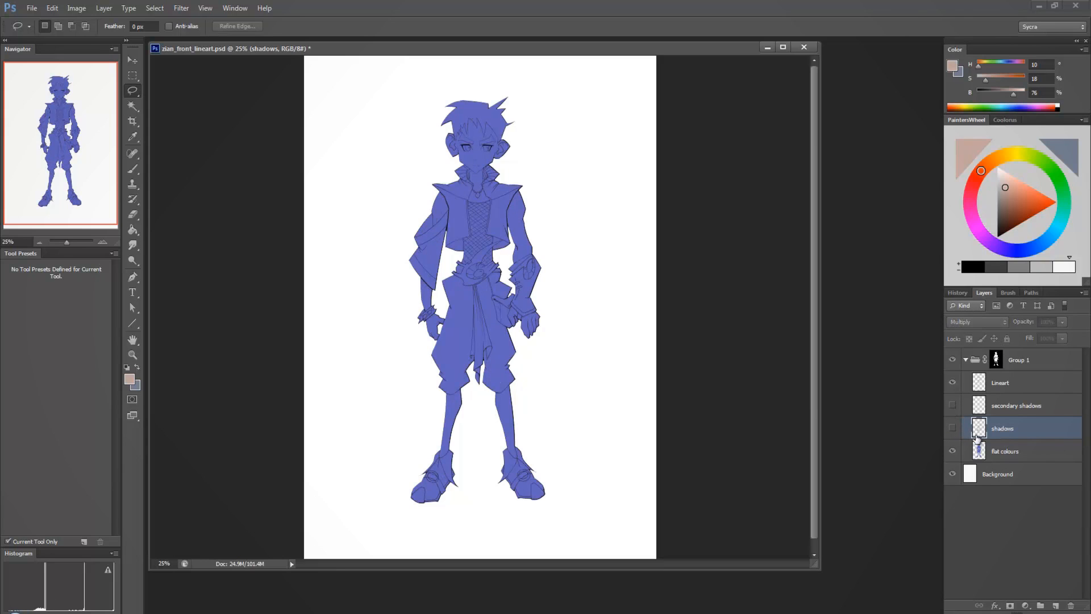
Paint test strokes across the figure on a new layer above flat colours with the Default Hard Round Brush, showing both shadow layers.
click(992, 451)
click(1056, 606)
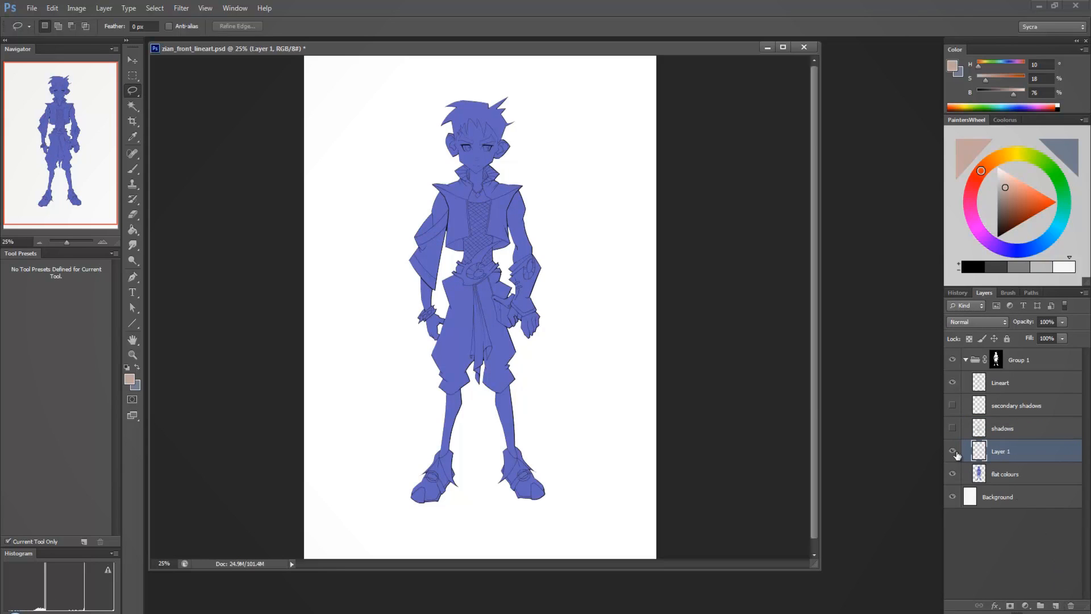
click(132, 169)
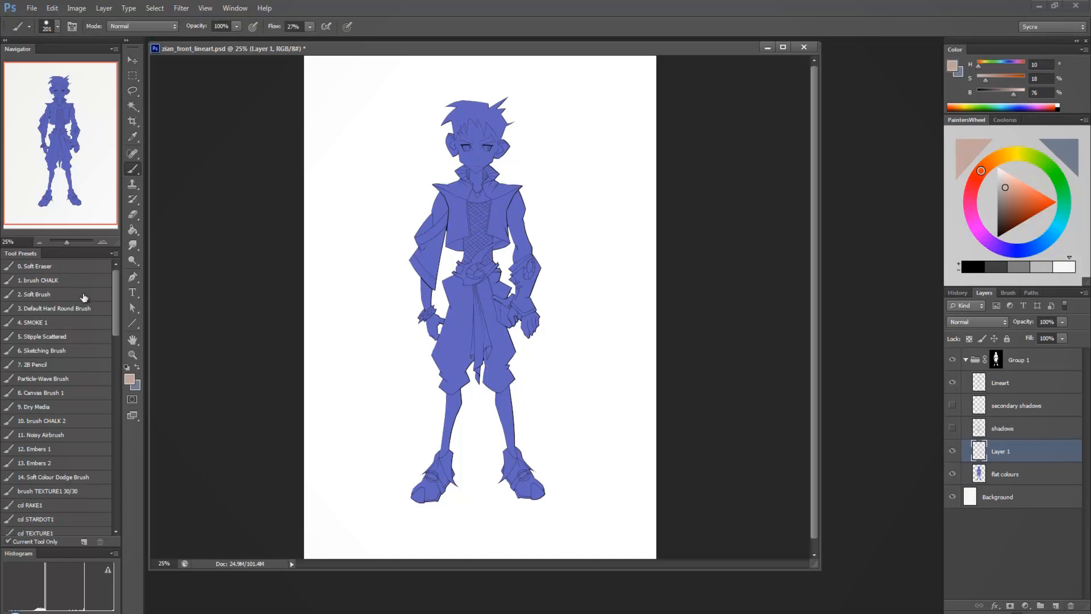
click(74, 308)
click(955, 429)
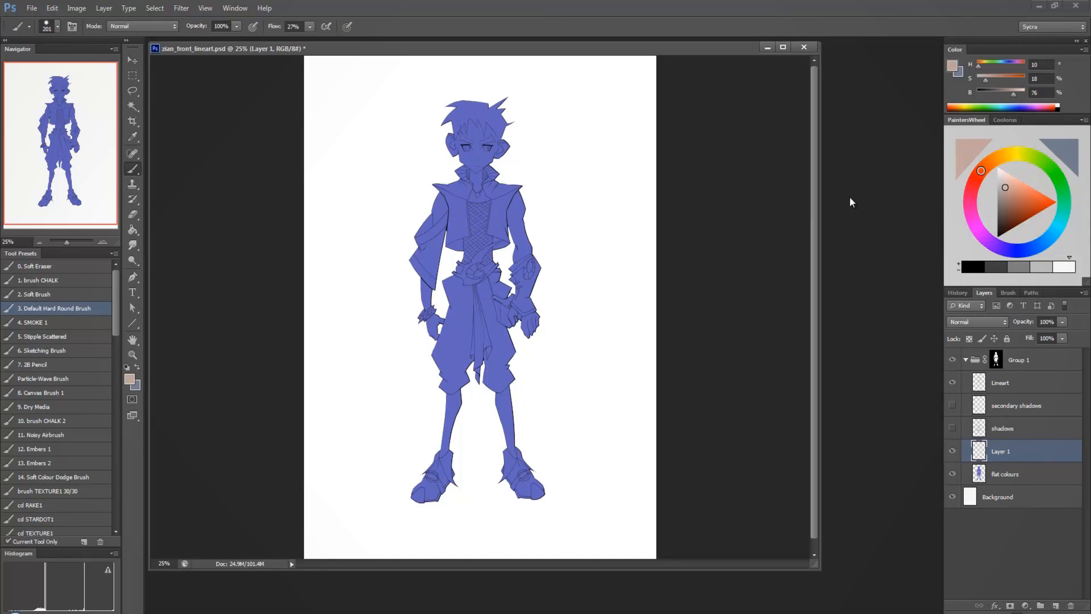
mouse_move(532, 193)
mouse_down()
mouse_move(390, 261)
mouse_move(551, 324)
mouse_move(460, 424)
mouse_up()
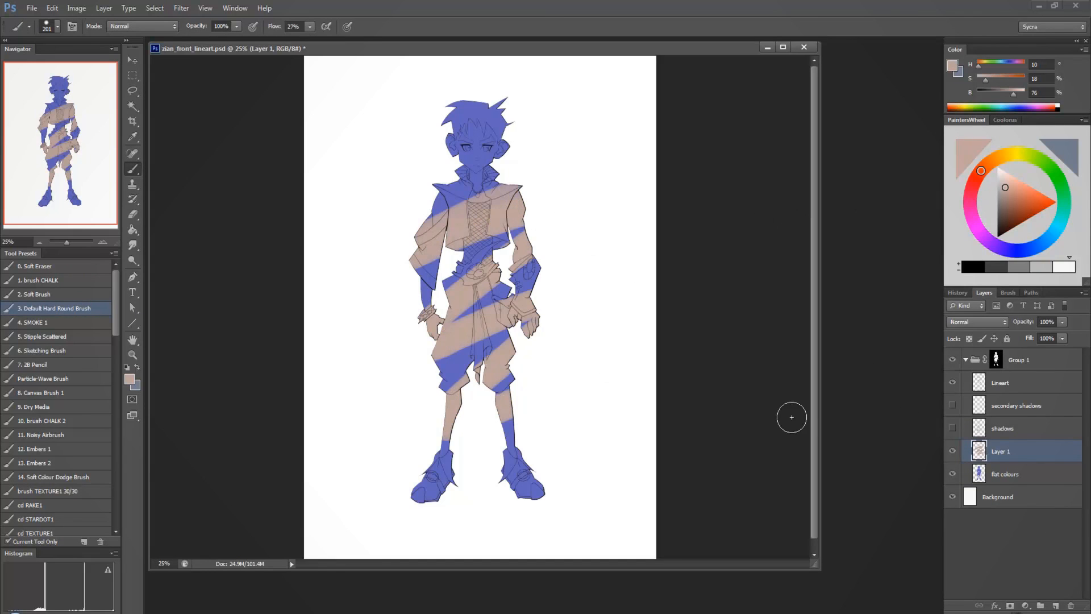
click(952, 405)
click(953, 427)
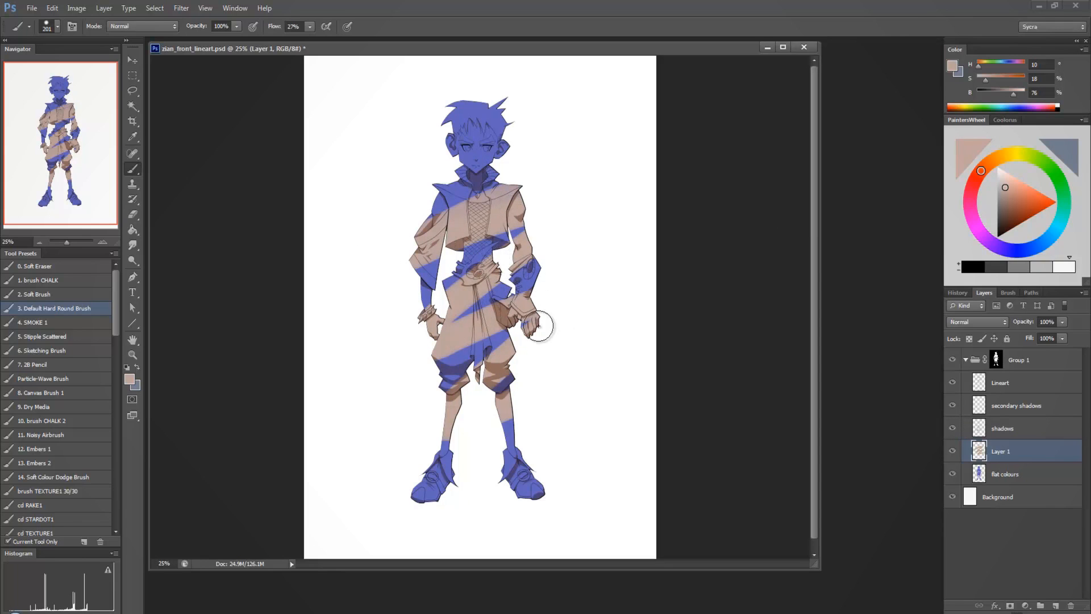
Clear and delete the test layer, and hide the shadows and secondary shadows layers.
key(ctrl+a)
key(Delete)
key(ctrl+d)
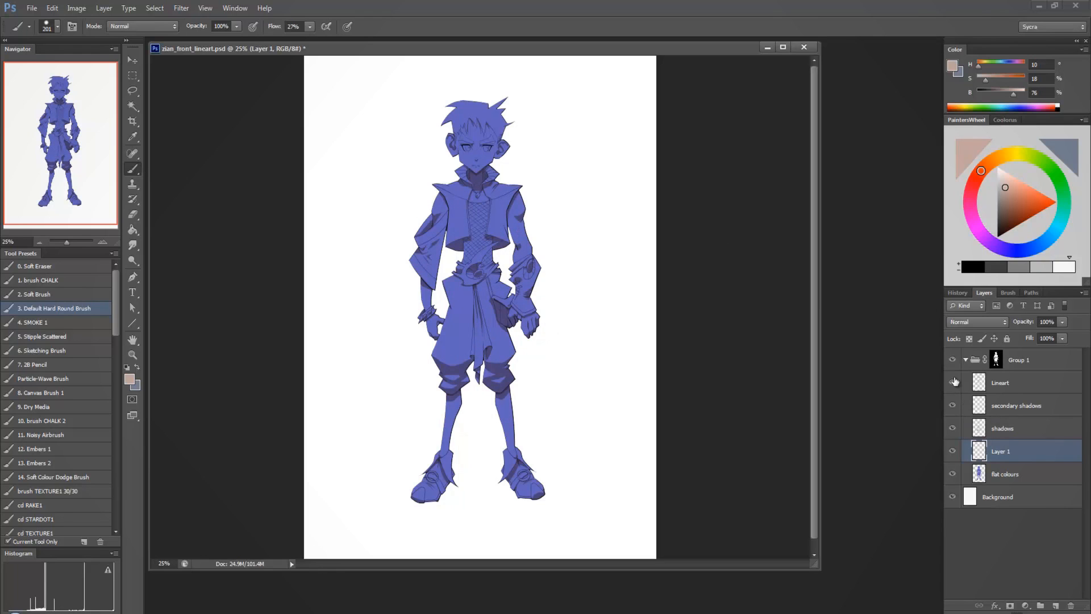
drag(1012, 451, 1070, 604)
click(953, 405)
click(953, 428)
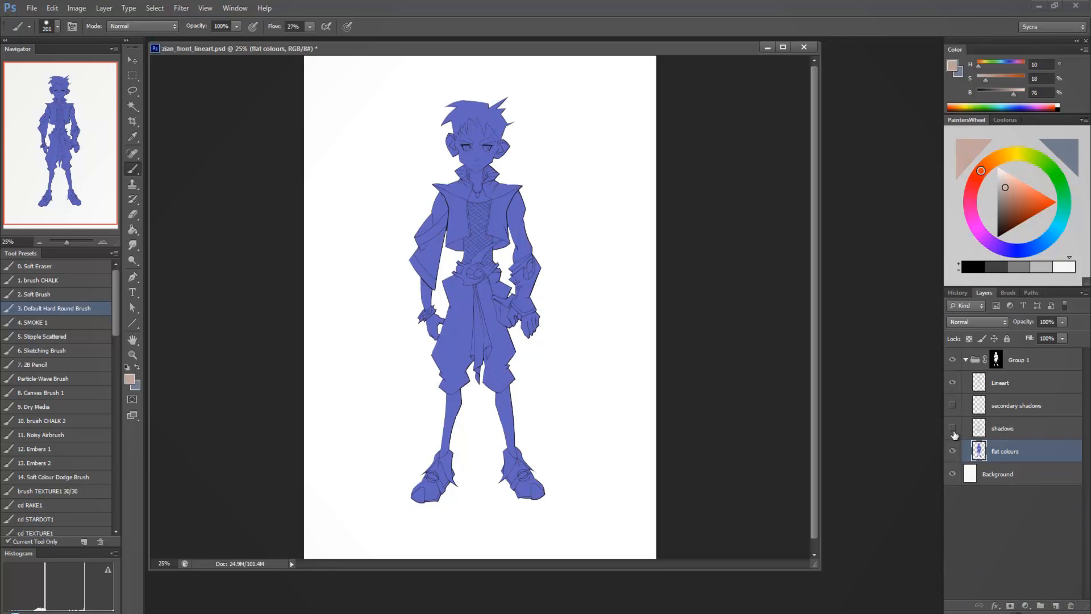
Colorize the Background layer with a Hue/Saturation adjustment, lowering its lightness to -44.
click(997, 479)
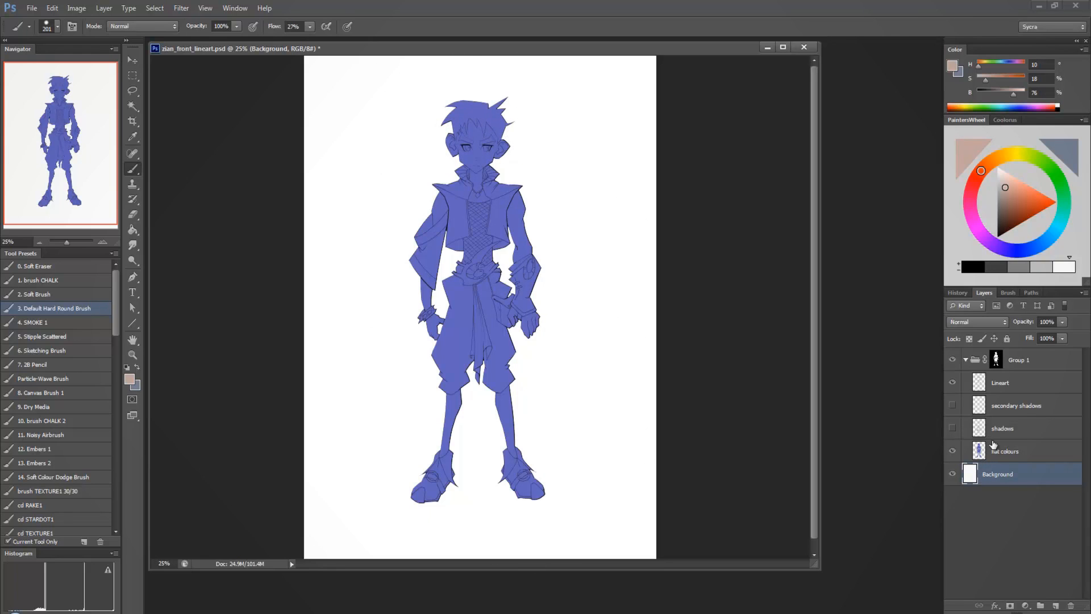
key(ctrl+u)
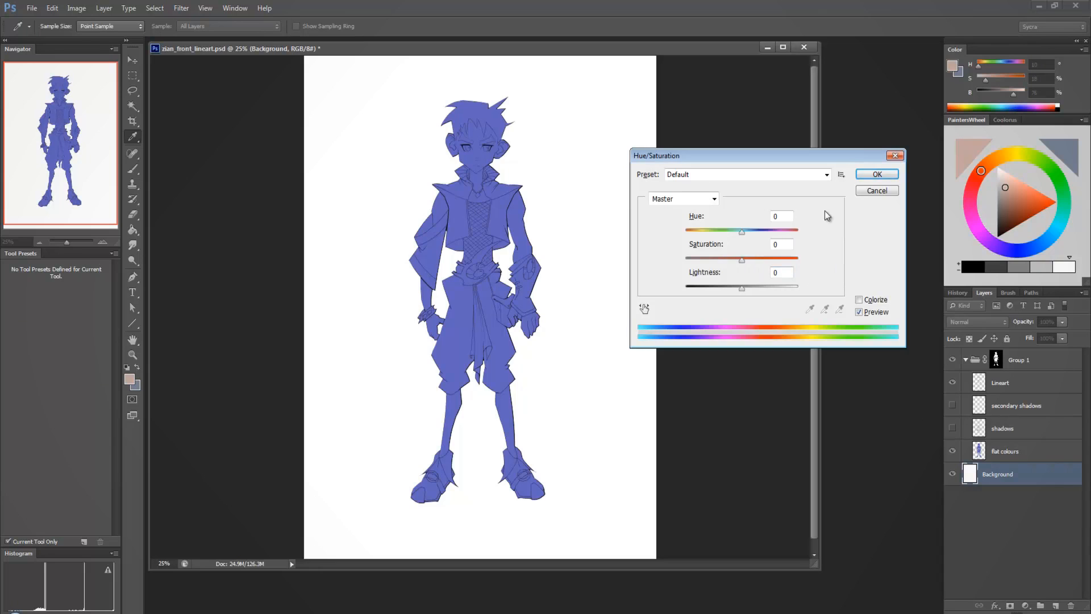
click(886, 191)
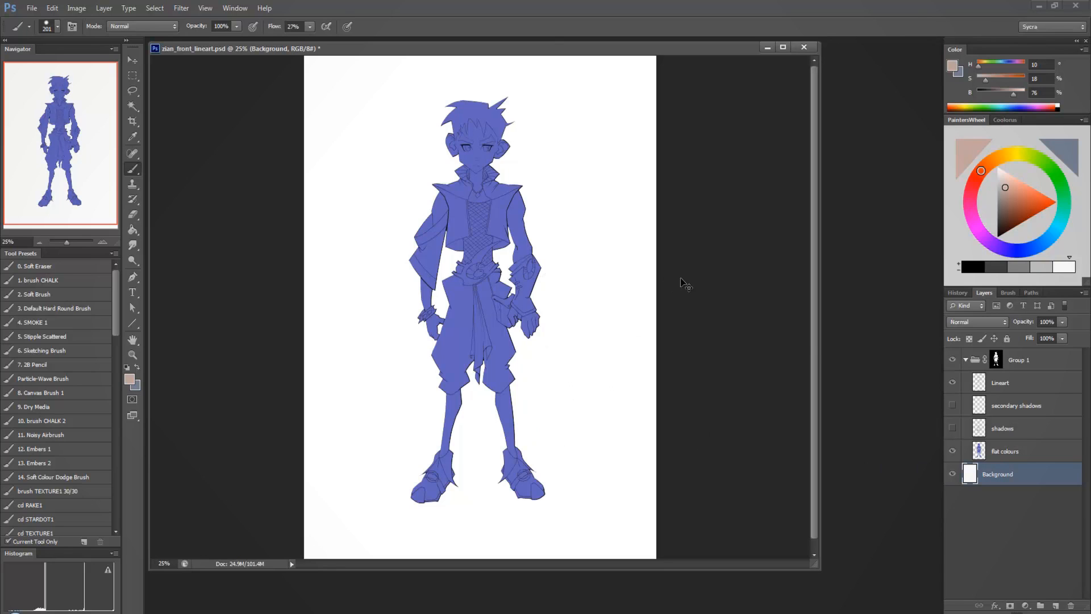
key(ctrl+u)
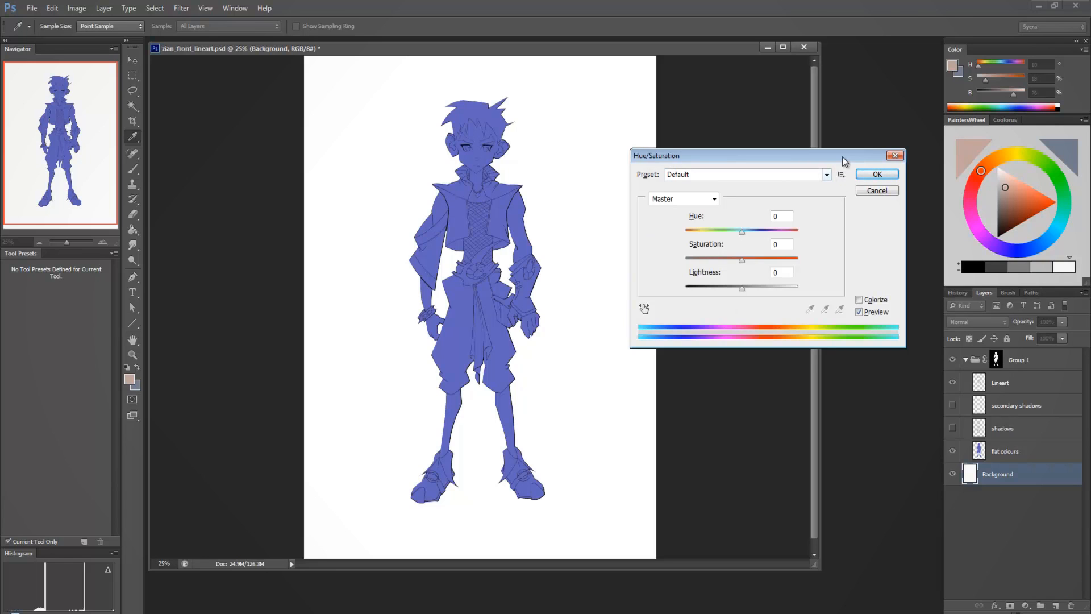
mouse_move(842, 156)
mouse_down()
mouse_move(757, 145)
mouse_move(839, 138)
mouse_up()
click(774, 289)
drag(773, 274, 749, 274)
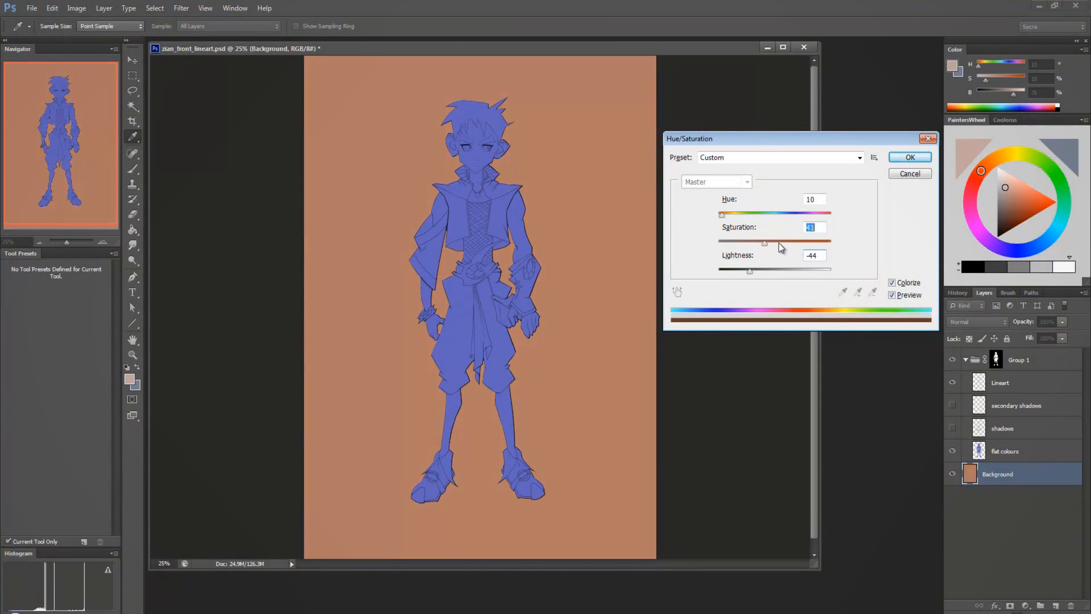
Tint the background purple with hue 262, saturation 33 and lightness -36, and apply the adjustment.
drag(765, 241, 811, 213)
drag(758, 243, 755, 243)
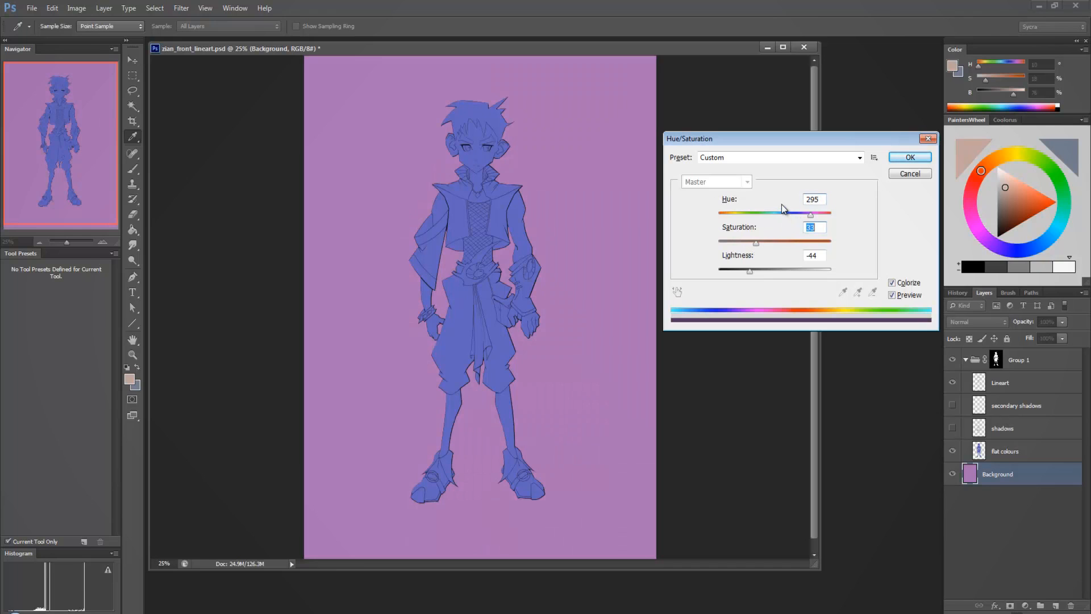
click(810, 215)
drag(811, 218, 803, 219)
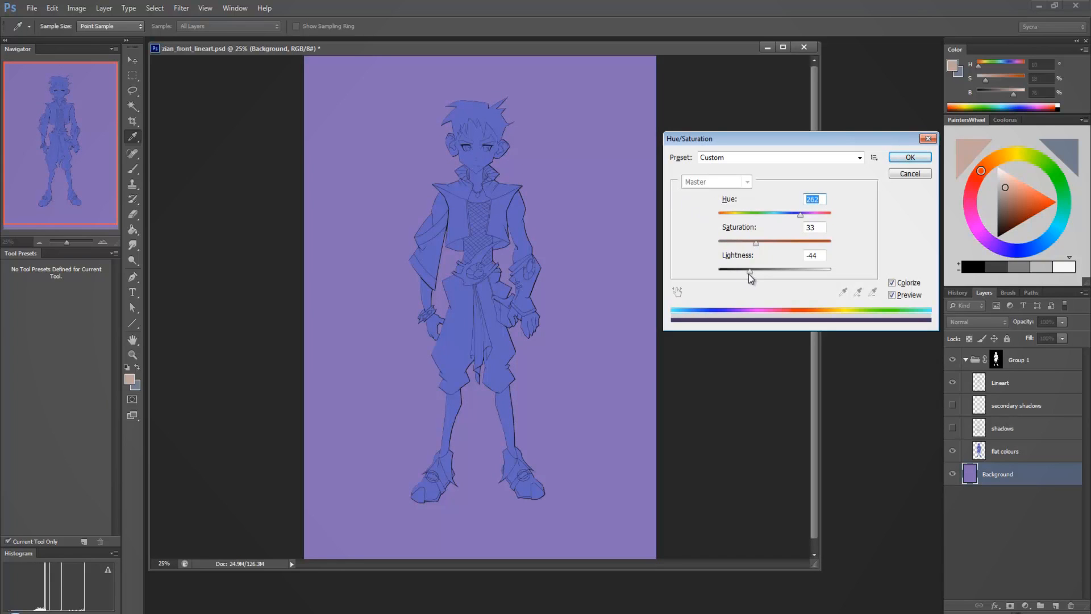
mouse_move(749, 273)
mouse_down()
mouse_move(794, 268)
mouse_move(715, 270)
mouse_move(793, 268)
mouse_move(755, 271)
mouse_up()
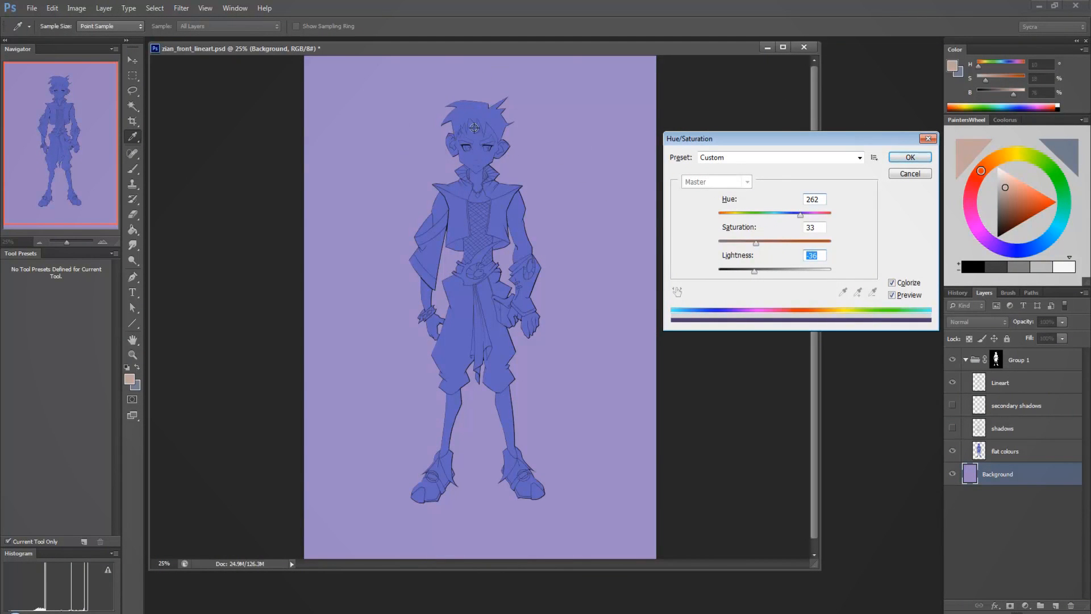
click(904, 159)
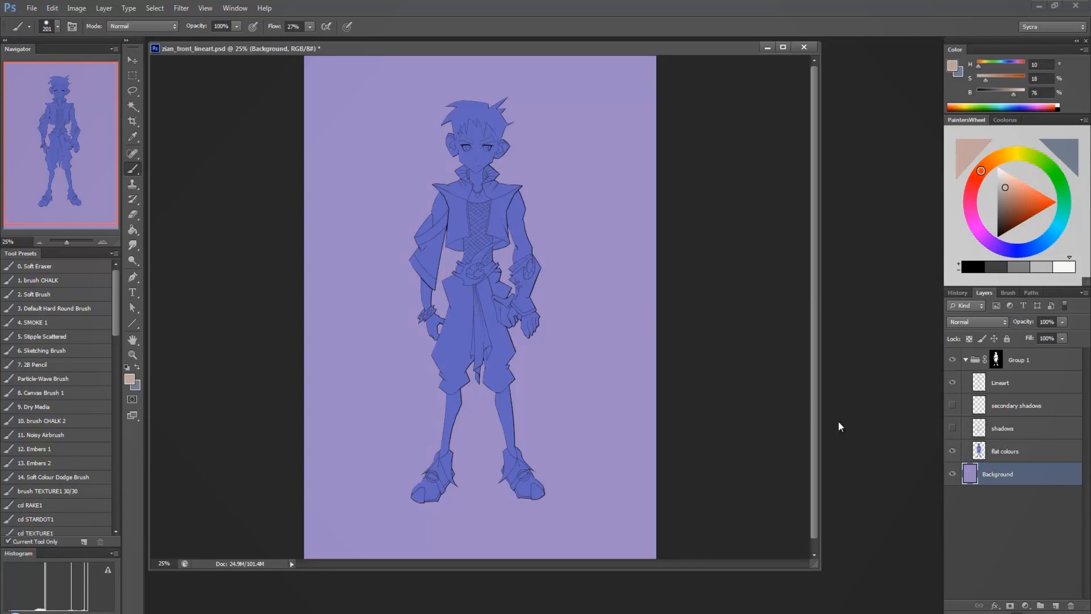
Make the flat colours layer active and frame the character's head at 66.67% zoom with the Lasso tool ready.
click(987, 450)
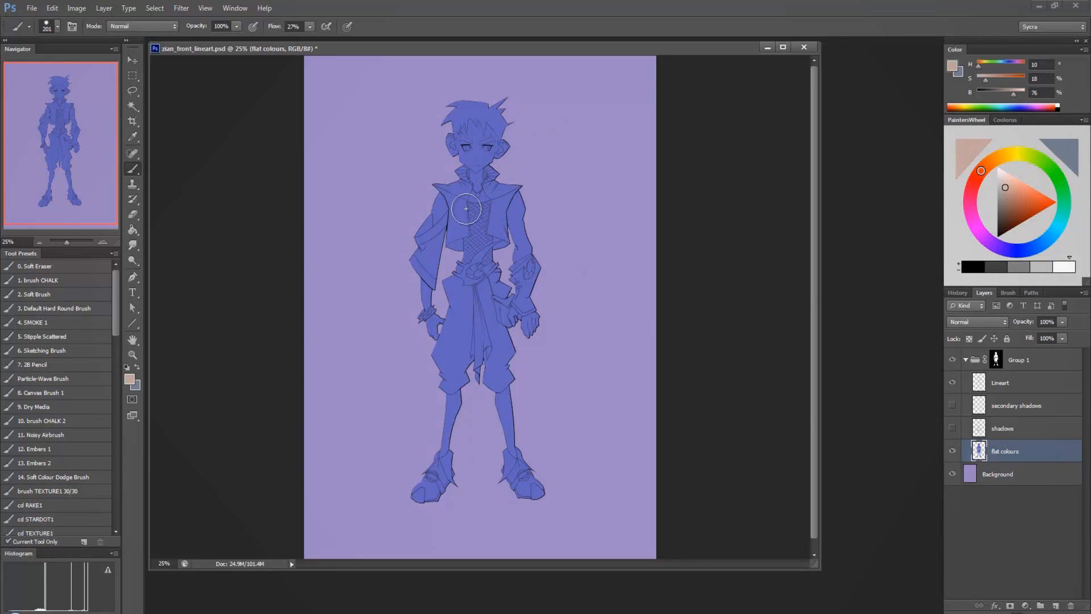
click(132, 355)
click(387, 198)
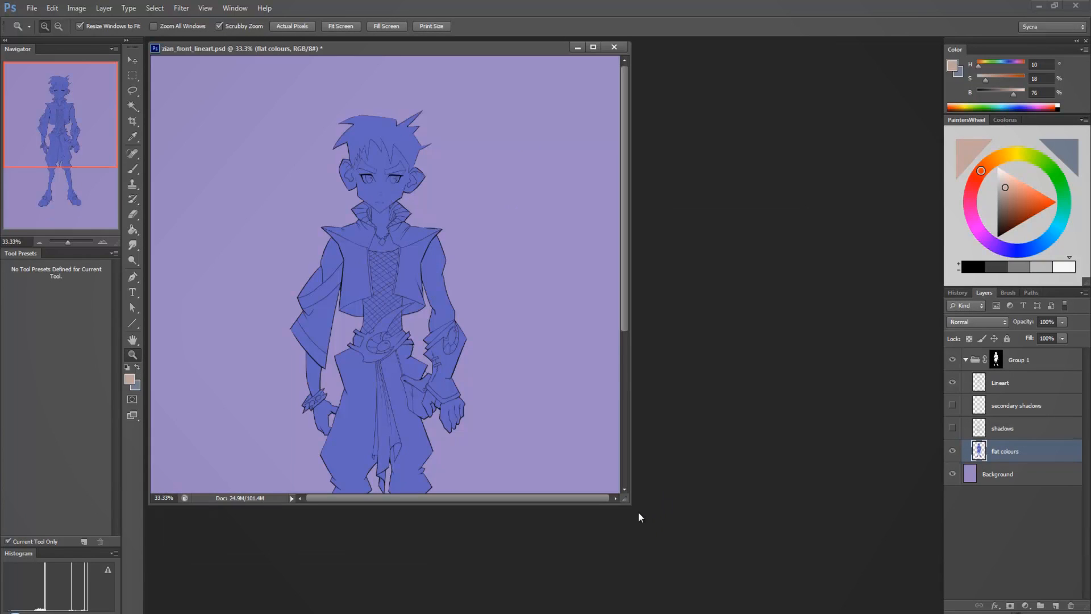
drag(628, 501, 819, 555)
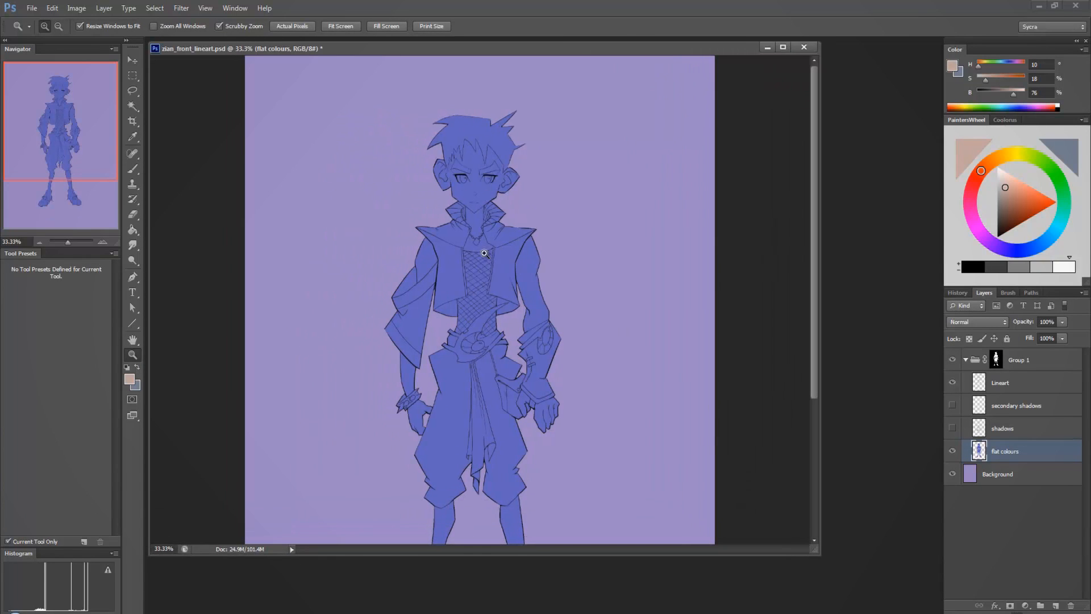
click(133, 92)
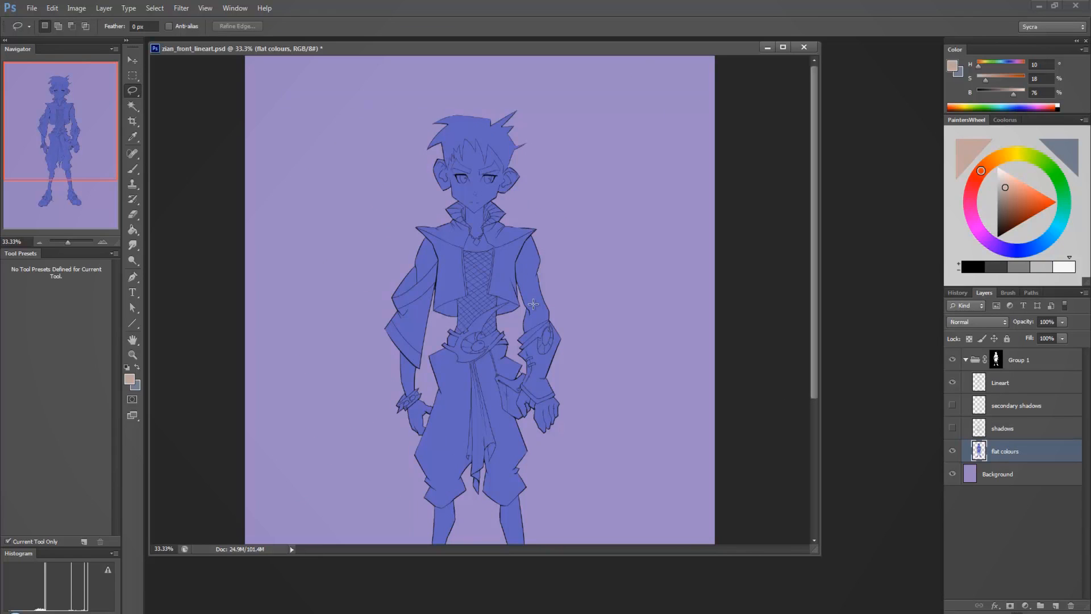
click(132, 355)
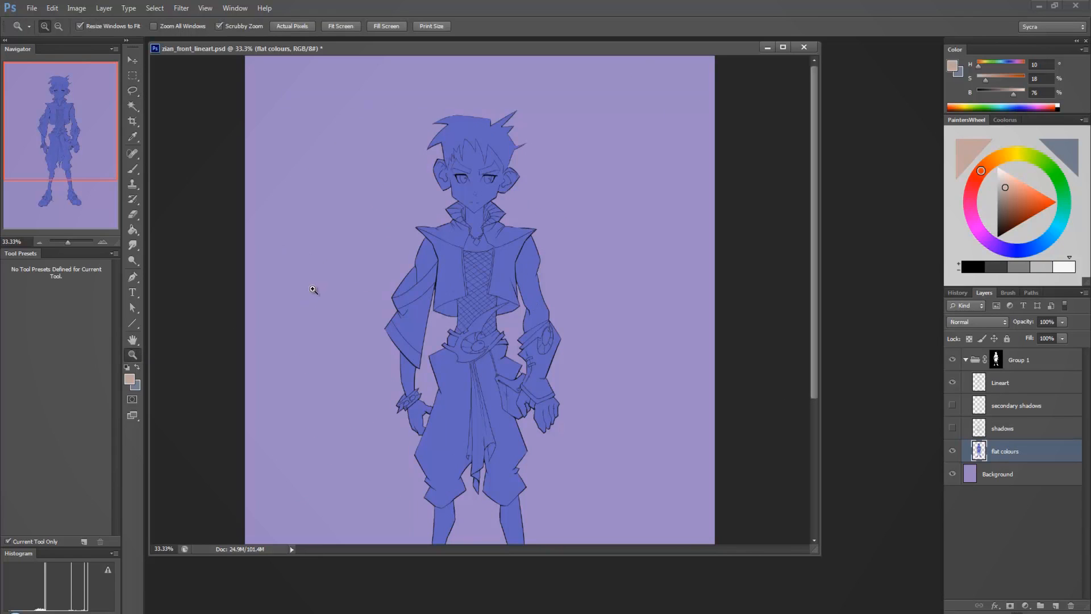
click(436, 312)
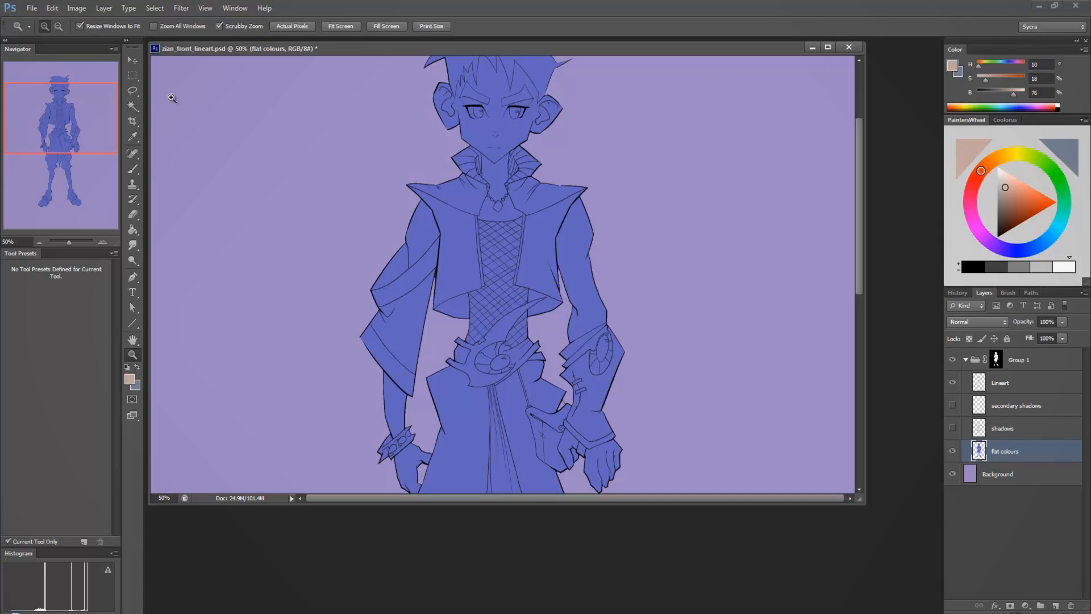
click(136, 91)
drag(481, 179, 481, 277)
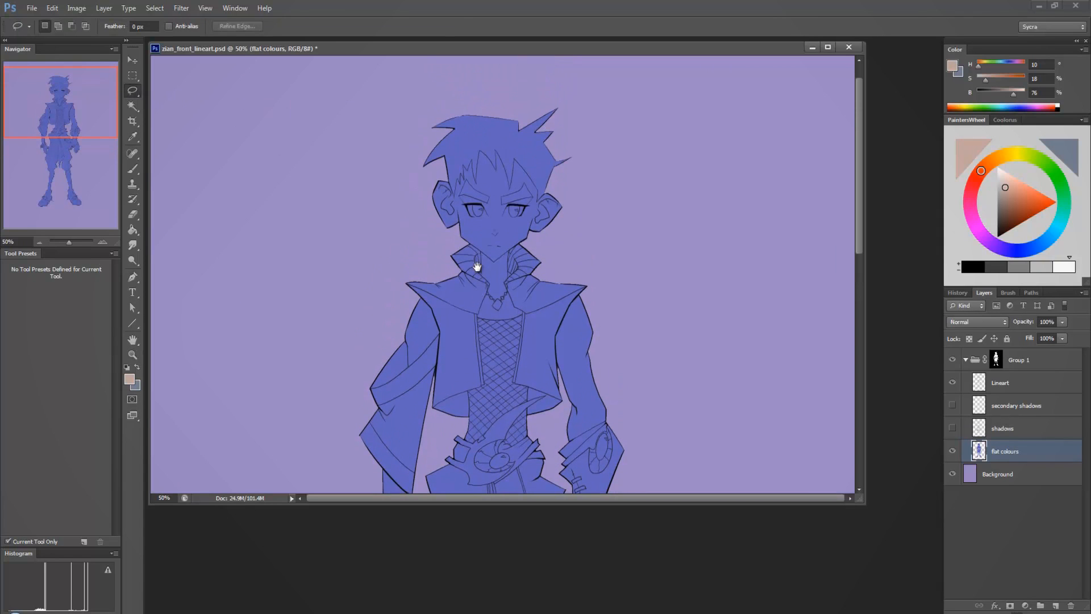
click(131, 353)
click(559, 267)
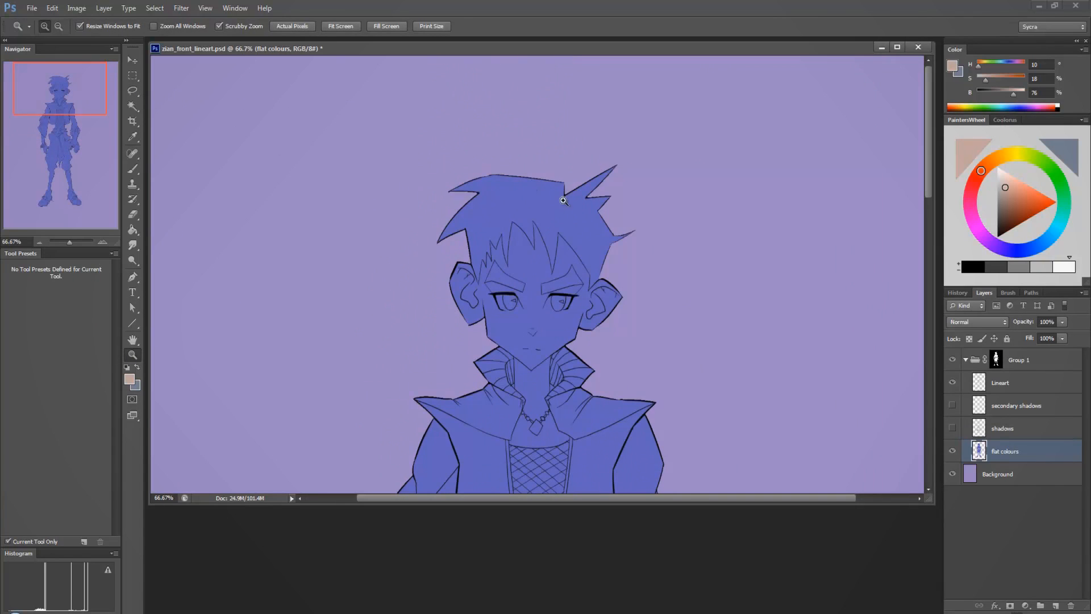
key(l)
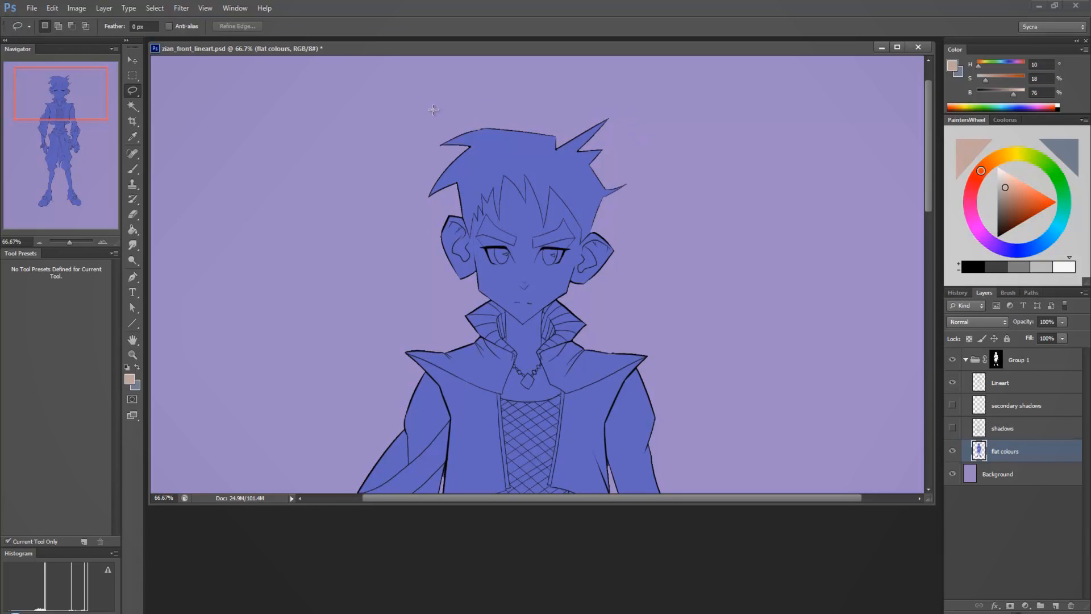
Try to outline the character's hair with freehand Lasso selections and clear them.
mouse_move(448, 106)
mouse_down()
mouse_move(678, 92)
mouse_move(696, 155)
mouse_up()
drag(637, 203, 636, 203)
key(ctrl+d)
mouse_move(679, 114)
mouse_down()
mouse_move(550, 37)
mouse_move(372, 89)
mouse_up()
drag(381, 223, 379, 222)
key(ctrl+d)
drag(674, 213, 680, 163)
mouse_move(438, 218)
mouse_down()
mouse_move(470, 239)
mouse_move(475, 211)
mouse_up()
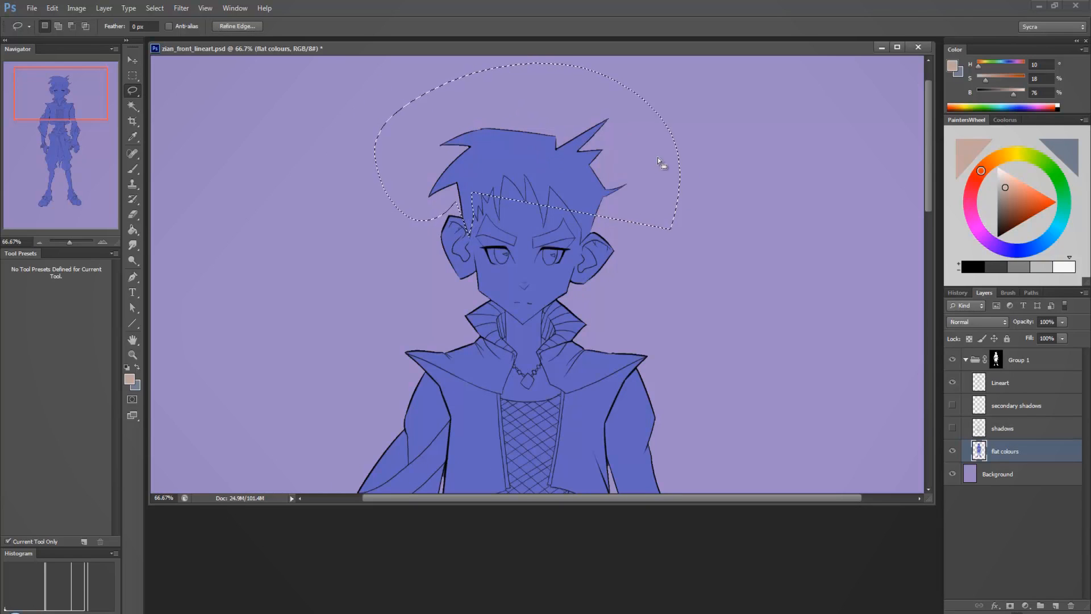
click(703, 113)
Select the character's hair with the Polygonal Lasso, following the fringe closely and looping loosely around the outside of the head.
mouse_move(134, 93)
mouse_down()
mouse_move(185, 90)
mouse_move(188, 101)
mouse_up()
click(357, 204)
click(470, 63)
scroll(471, 63, up, 1)
click(672, 98)
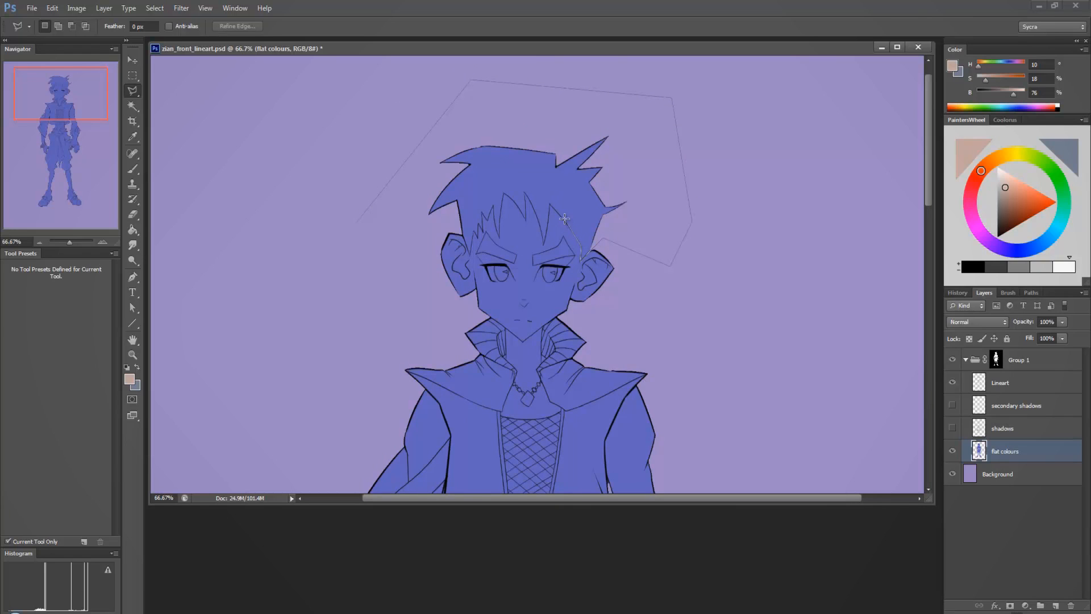
click(550, 203)
click(513, 199)
click(379, 254)
click(358, 221)
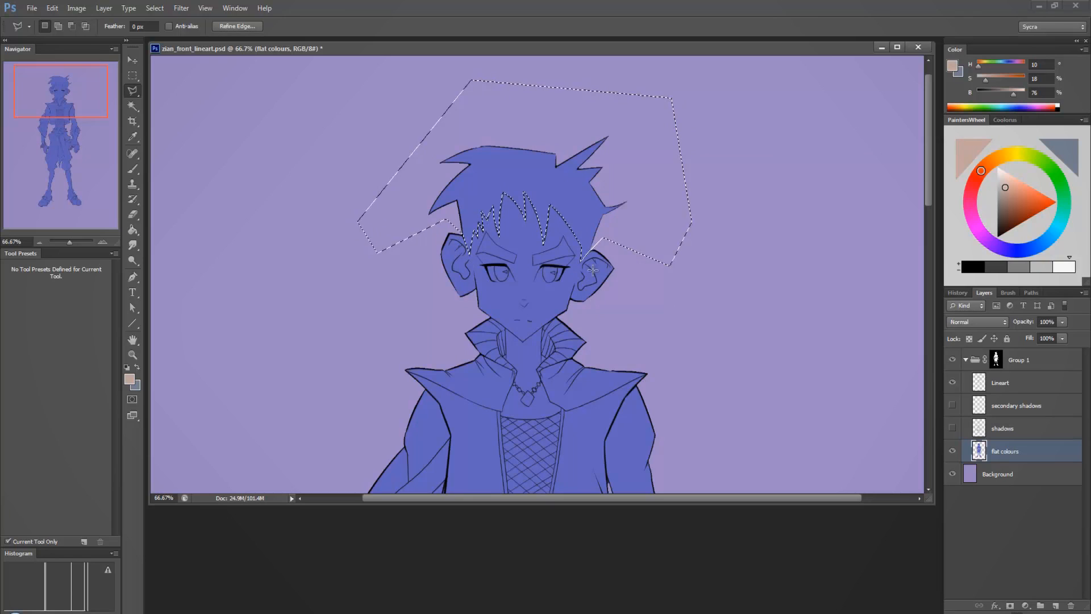
Add both eyebrows to the hair selection with the Polygonal Lasso.
key(shift)
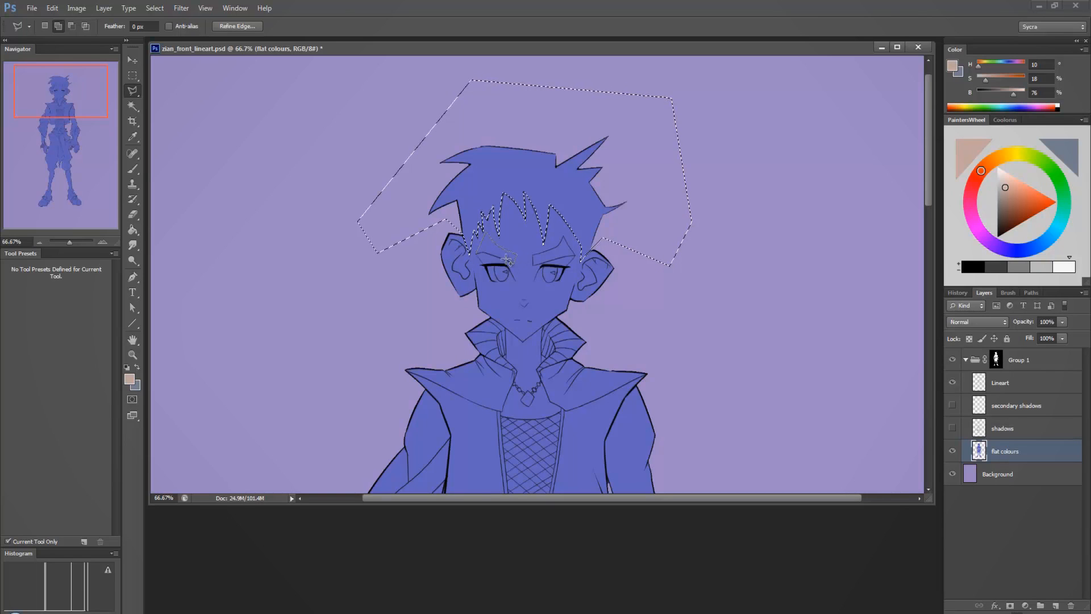
click(478, 255)
click(534, 265)
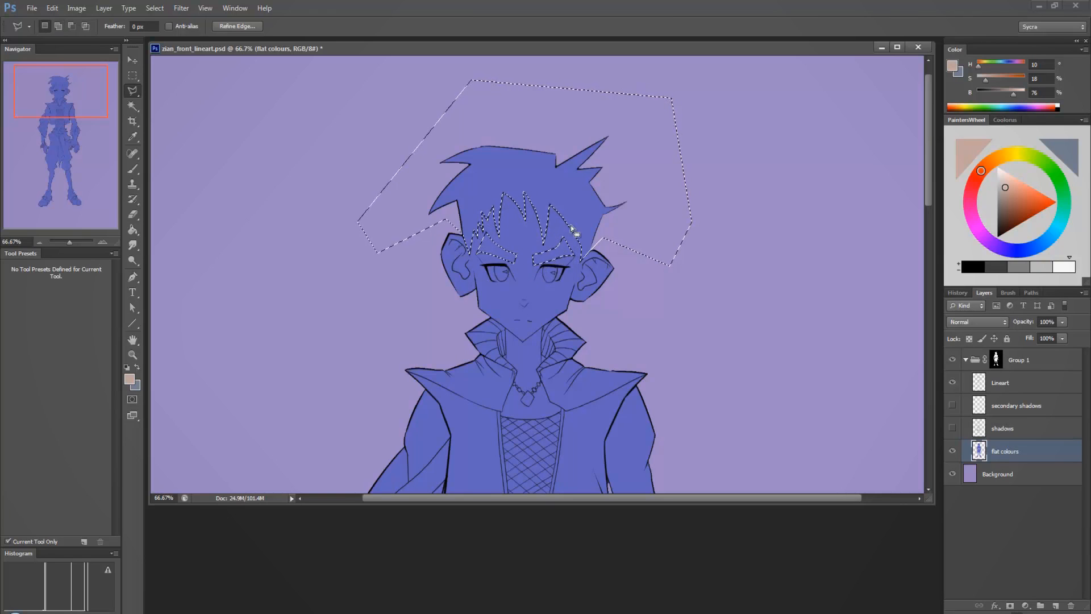
key(shift)
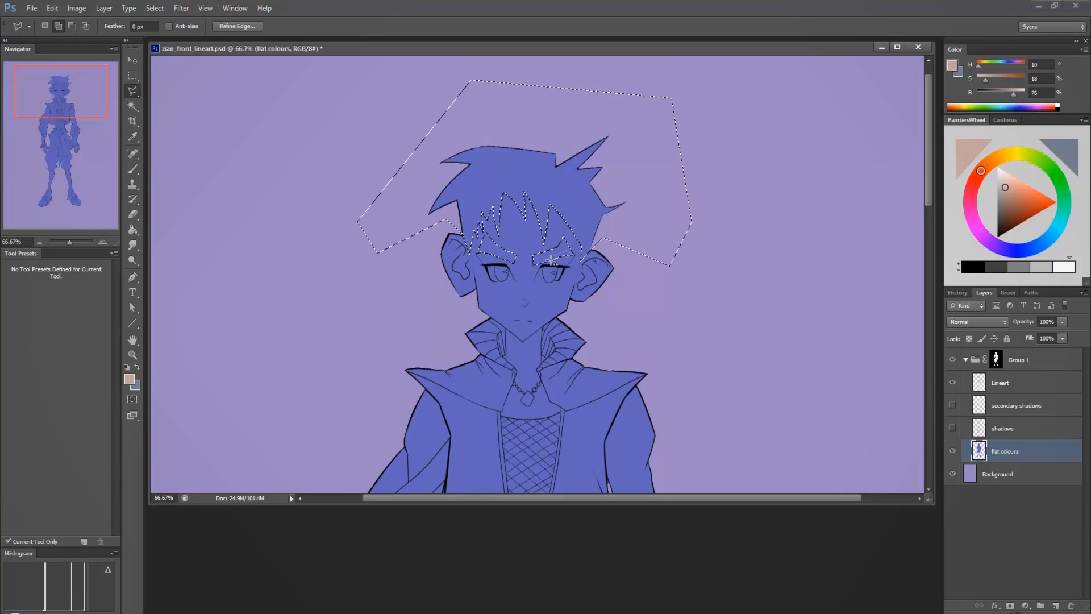
click(548, 259)
Try several orange-brown foreground colours, ending at hue 21, saturation 58 and brightness 72.
mouse_move(981, 172)
mouse_down()
mouse_move(970, 194)
mouse_move(975, 181)
mouse_move(1028, 199)
mouse_move(985, 180)
mouse_move(1030, 195)
mouse_move(1012, 195)
mouse_move(984, 166)
mouse_move(1033, 202)
mouse_move(1021, 199)
mouse_up()
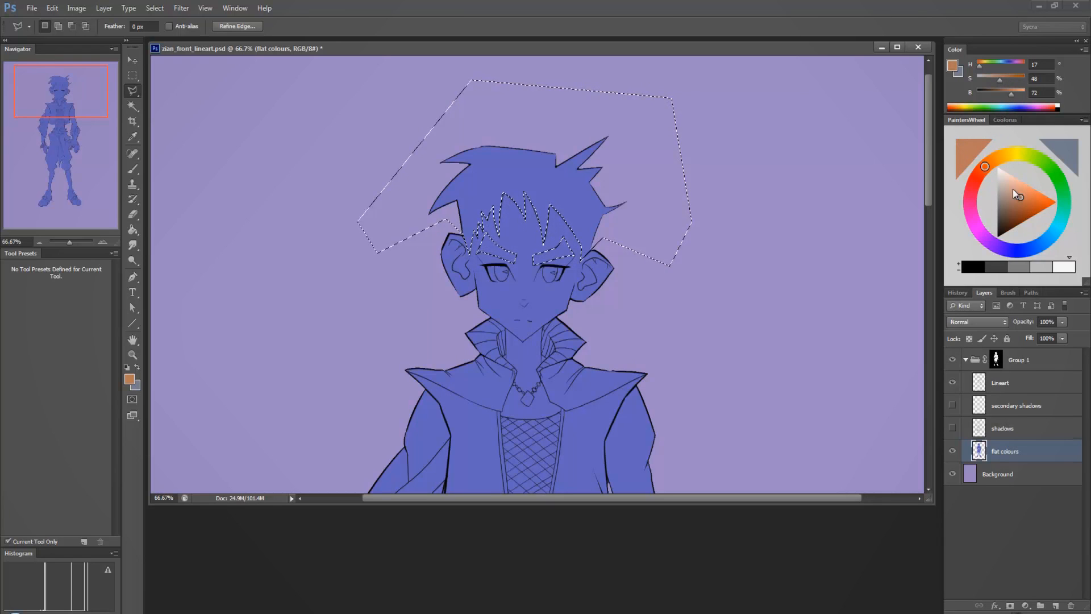
drag(986, 171, 983, 174)
click(1023, 200)
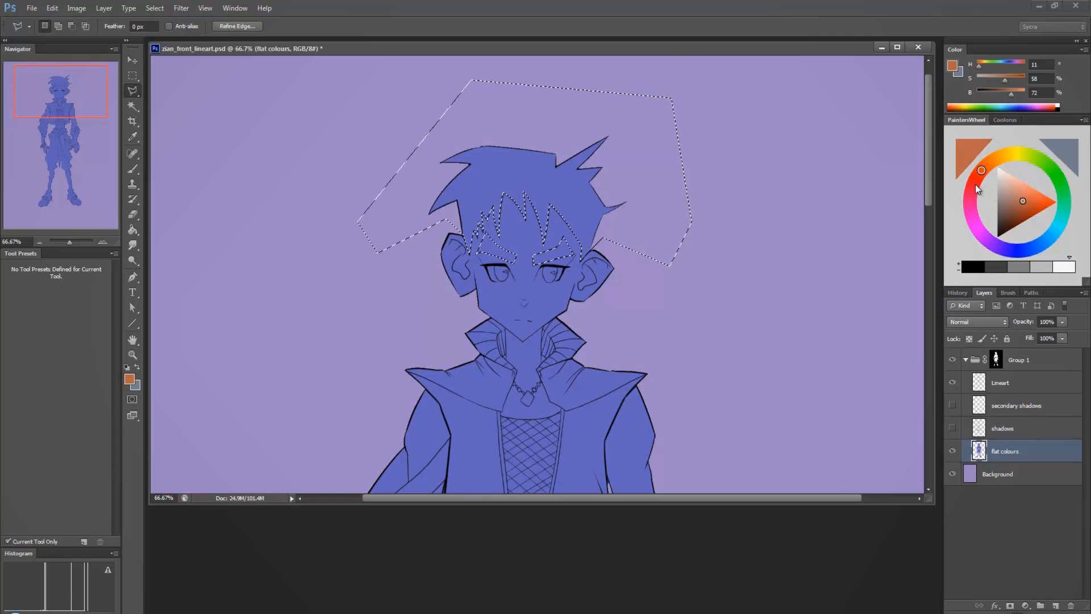
mouse_move(983, 169)
mouse_down()
mouse_move(987, 189)
mouse_move(988, 165)
mouse_up()
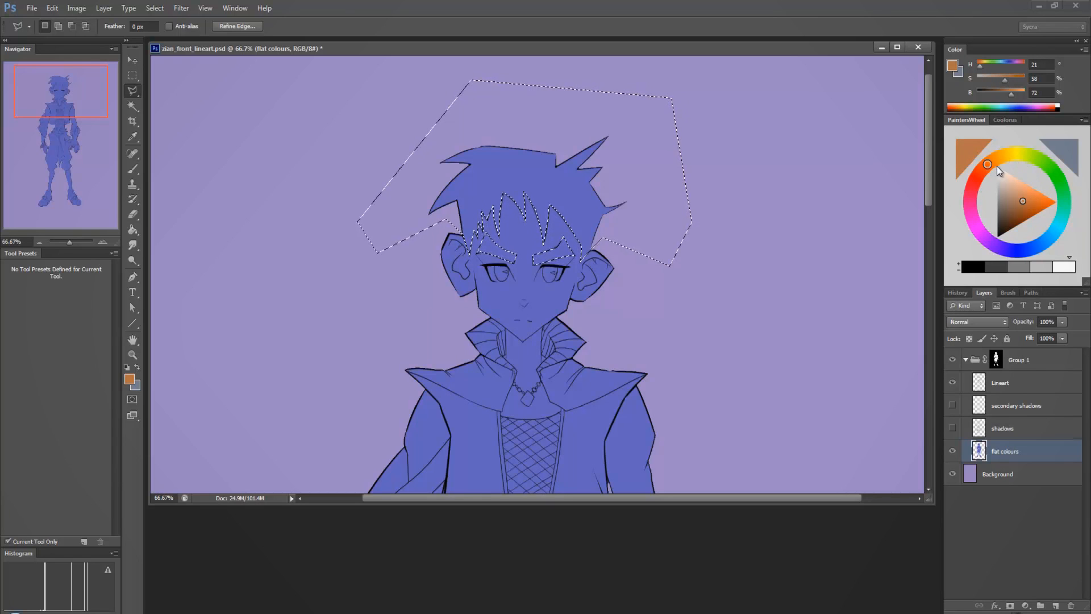
Set the foreground colour to a dark brown (H 337, S 30, B 24) and fill the selected hair and eyebrows with the Paint Bucket.
mouse_move(987, 168)
mouse_down()
mouse_move(1014, 155)
mouse_move(1067, 216)
mouse_move(1030, 246)
mouse_move(982, 193)
mouse_move(1017, 152)
mouse_move(983, 209)
mouse_move(1005, 251)
mouse_move(983, 174)
mouse_move(982, 208)
mouse_move(989, 163)
mouse_move(1000, 244)
mouse_move(1054, 163)
mouse_move(1018, 152)
mouse_move(1033, 258)
mouse_move(1020, 154)
mouse_move(975, 183)
mouse_move(1002, 224)
mouse_up()
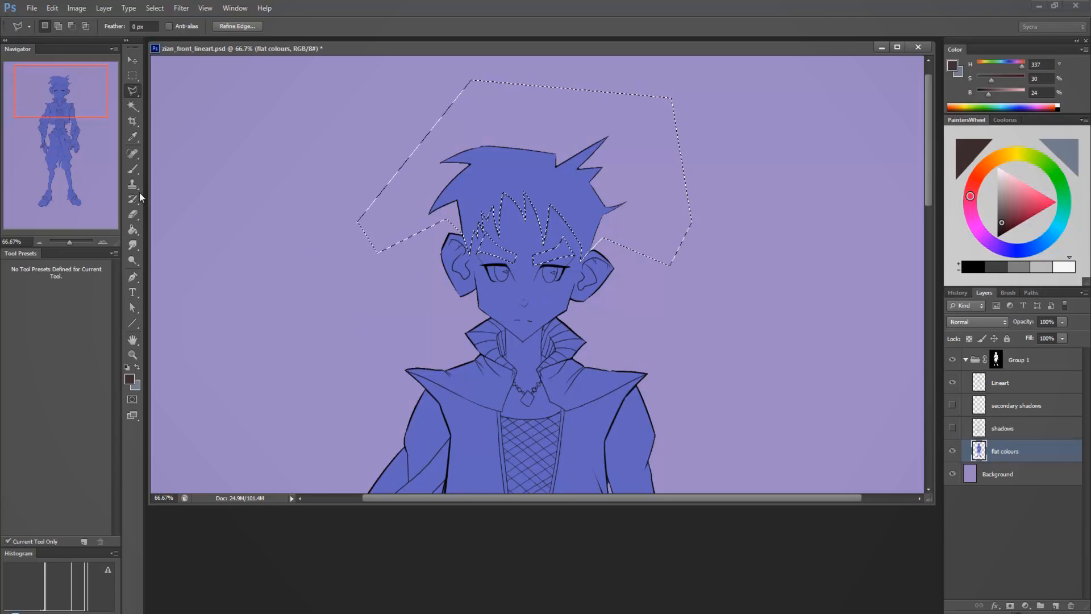
click(133, 228)
click(541, 195)
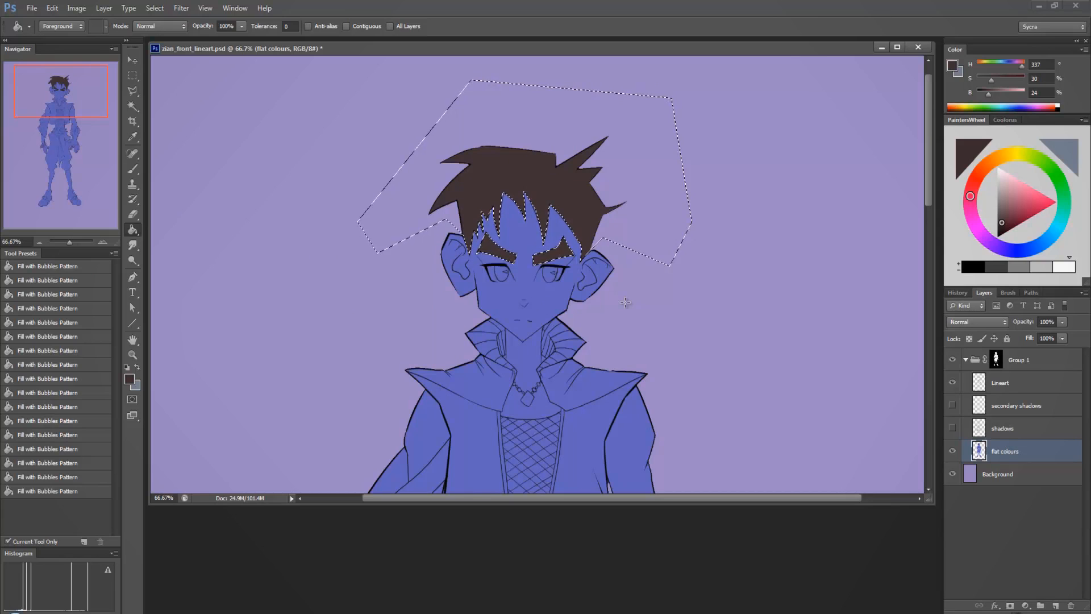
Darken the hair and eyebrow fill in stages to H 334, S 39, B 14, then clear the selection.
drag(1002, 227, 1000, 223)
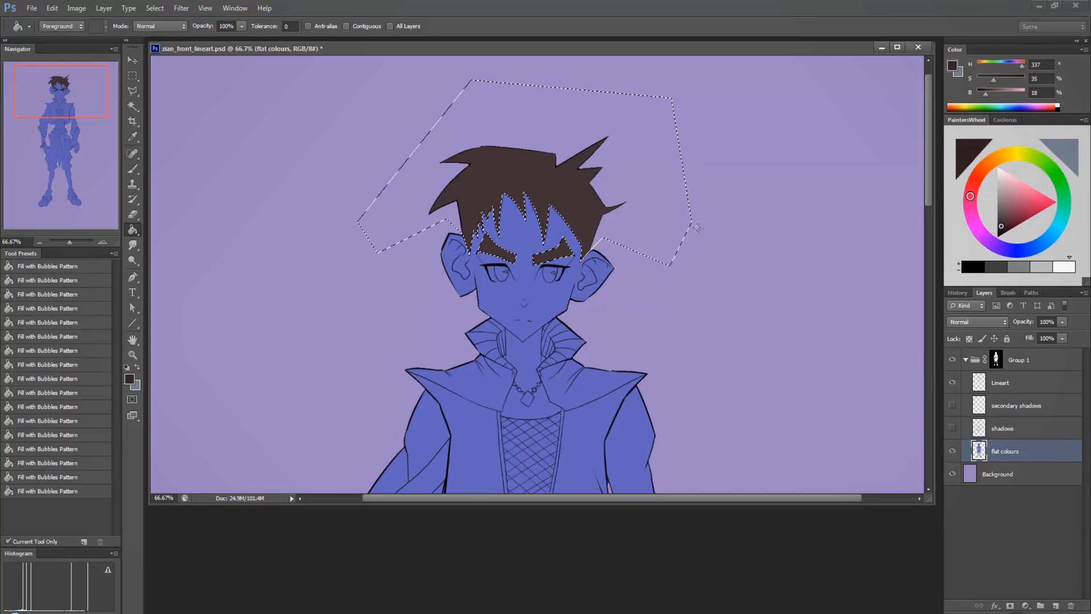
click(606, 174)
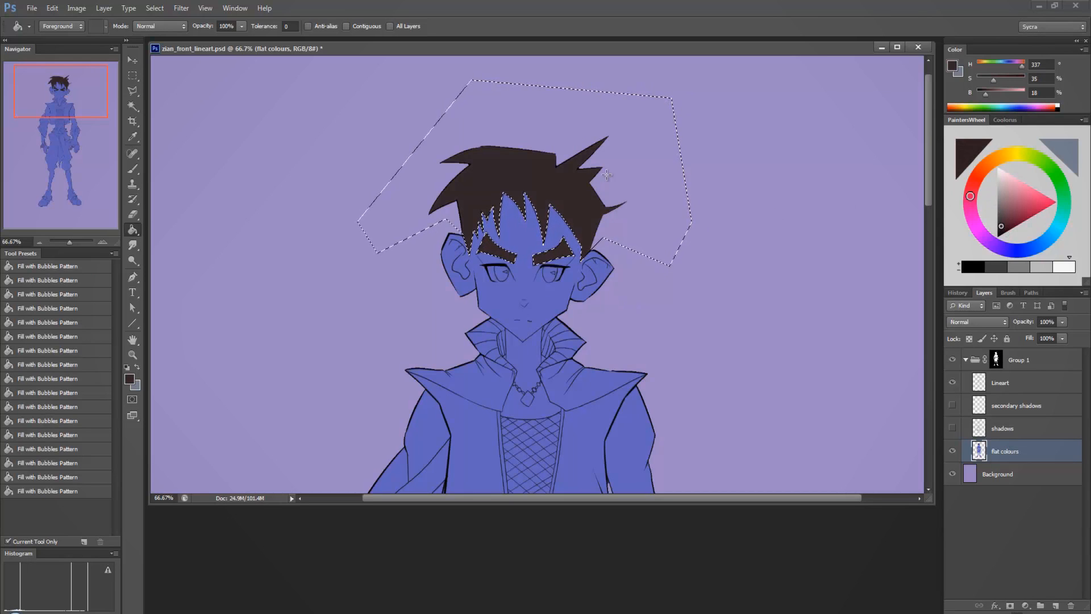
click(1002, 229)
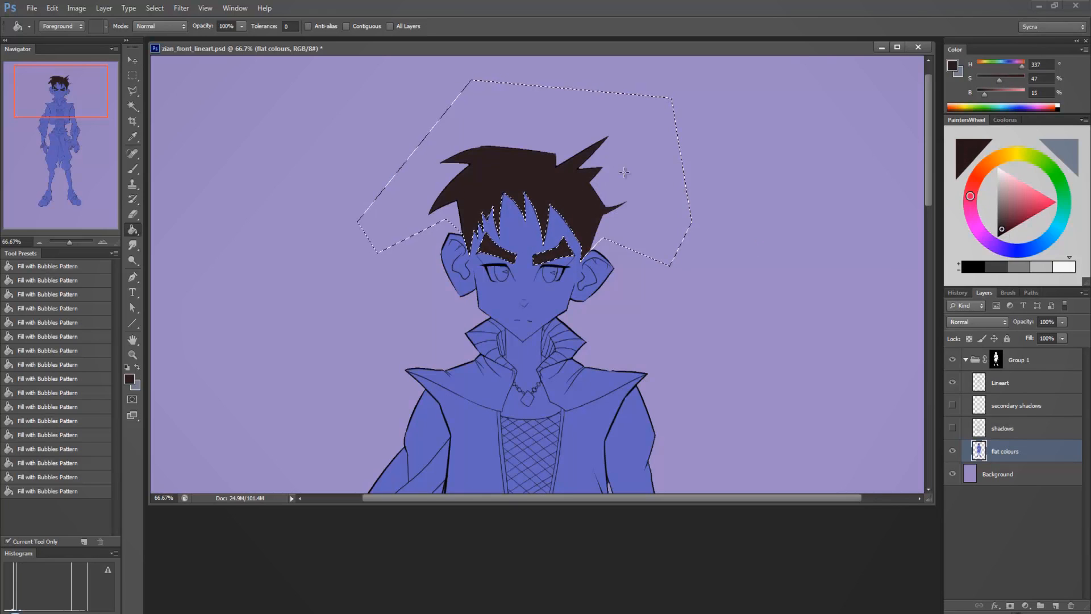
click(1000, 229)
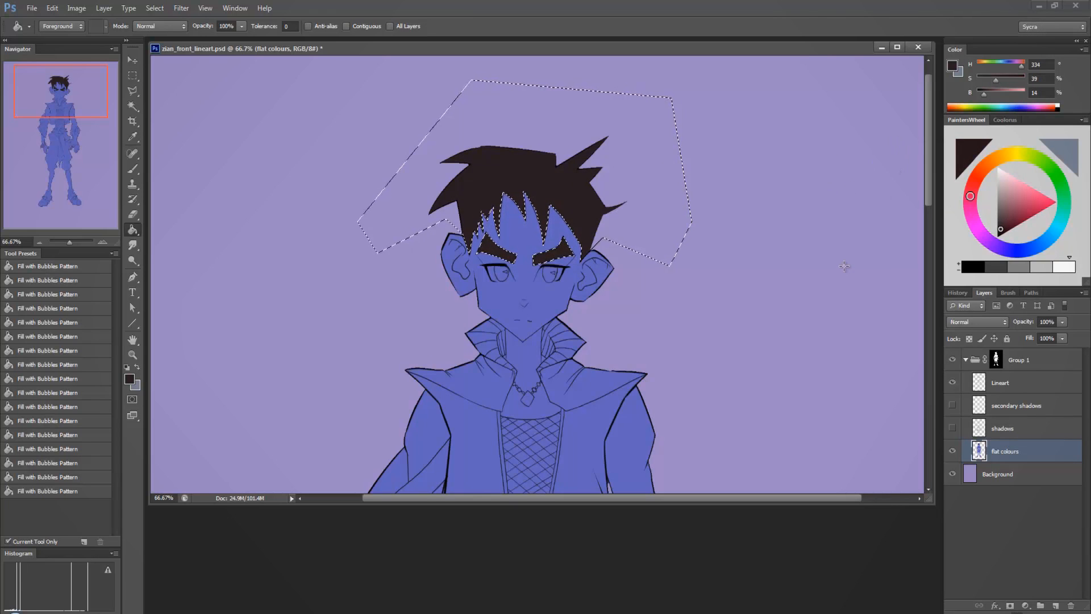
key(ctrl+d)
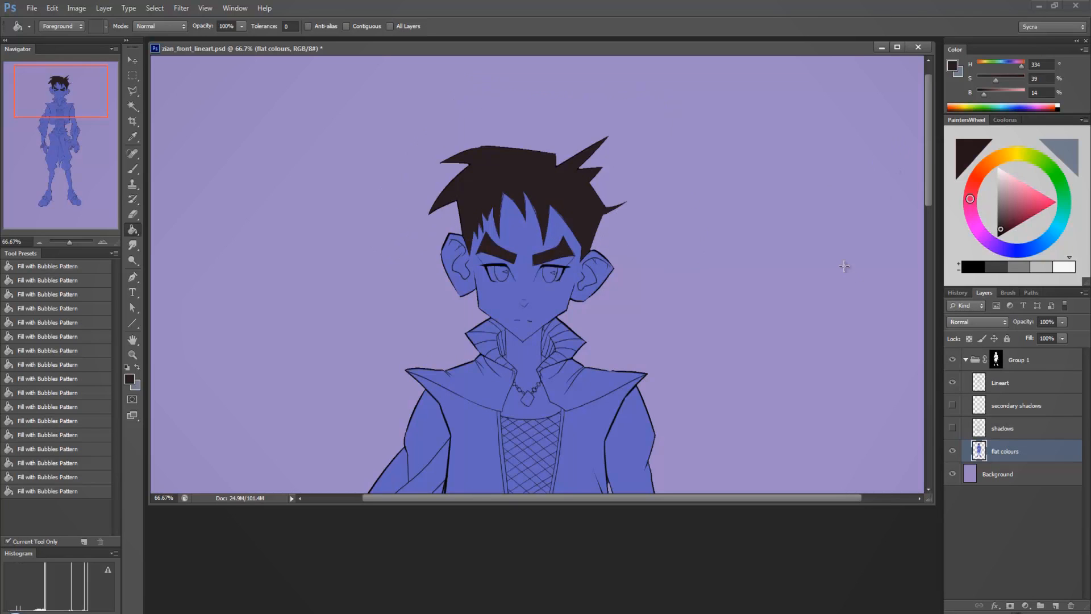
At 200% zoom, select the unfilled slivers along the large fringe locks above the right-hand eyebrow with the freehand Lasso.
key(ctrl+plus)
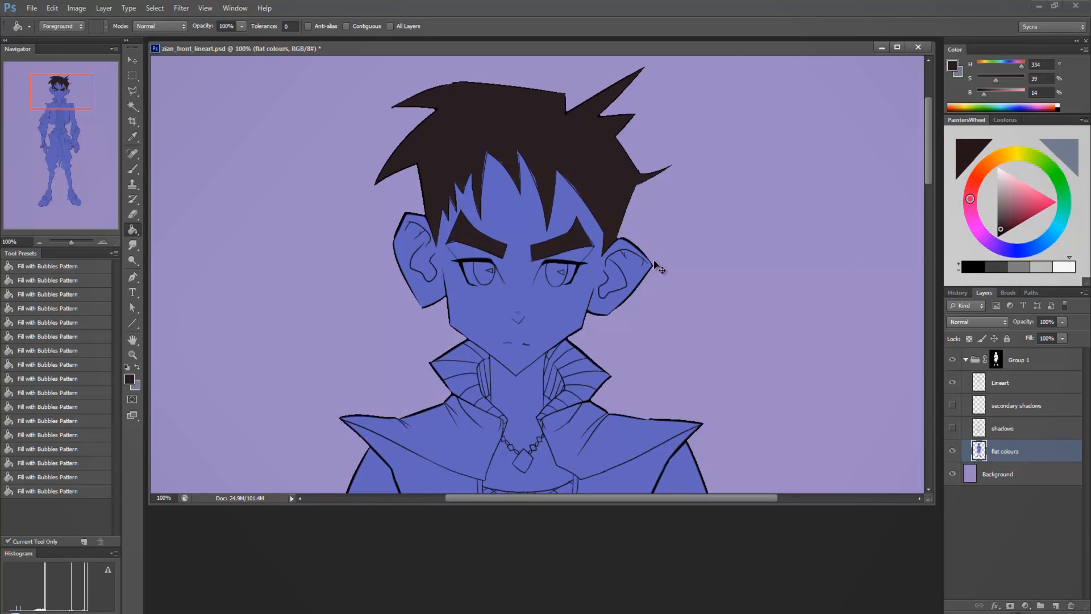
key(ctrl+plus)
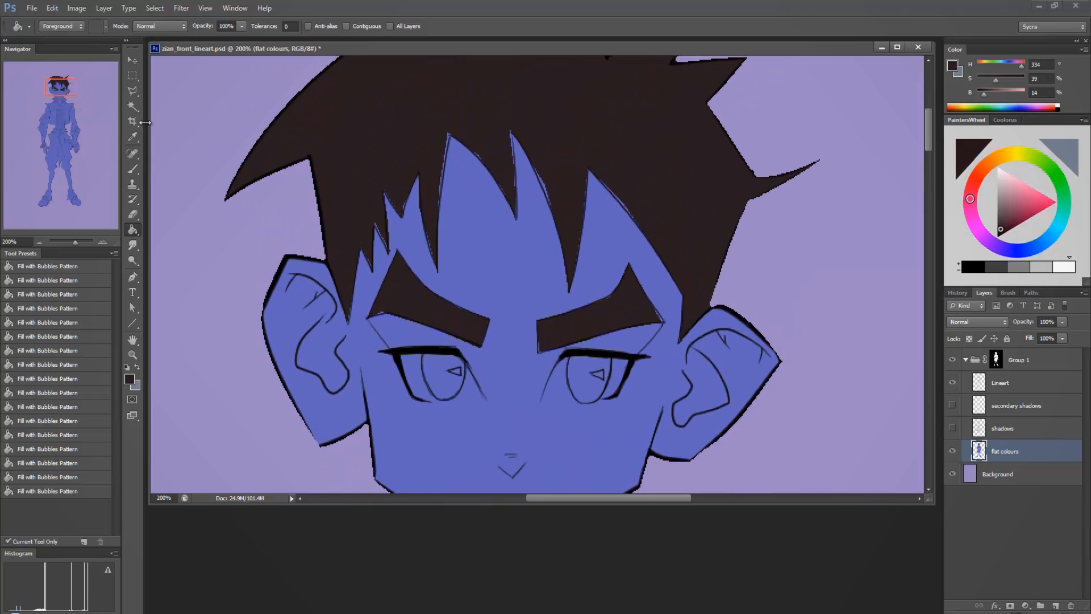
mouse_move(133, 91)
mouse_down()
mouse_move(167, 101)
mouse_move(173, 90)
mouse_up()
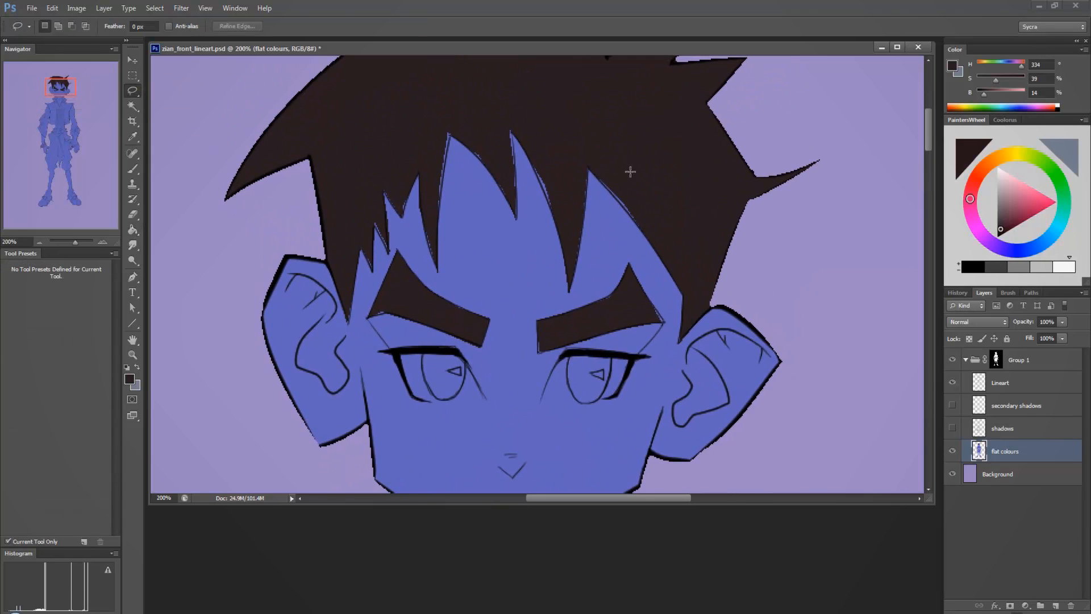
mouse_move(594, 136)
mouse_down()
mouse_move(590, 167)
mouse_move(658, 250)
mouse_move(587, 110)
mouse_up()
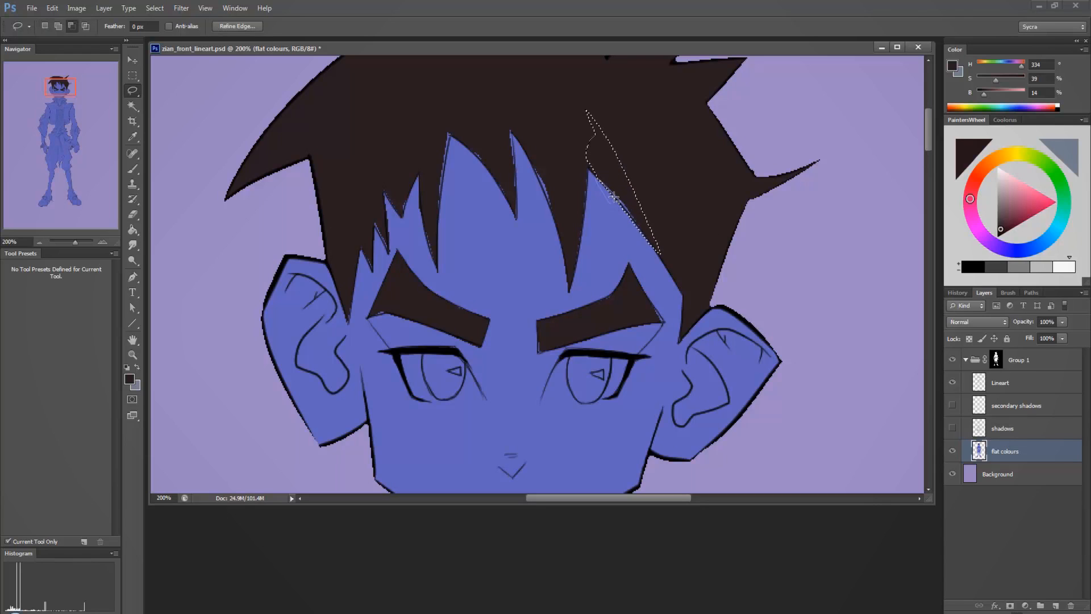
mouse_move(614, 196)
mouse_down()
mouse_move(633, 220)
mouse_move(635, 245)
mouse_up()
drag(530, 142, 564, 238)
mouse_move(577, 160)
mouse_down()
mouse_move(590, 120)
mouse_move(570, 287)
mouse_move(589, 166)
mouse_up()
Add the unfilled edges of both eyebrows and the remaining fringe locks to the selection and fill it with the dark brown hair colour.
mouse_move(591, 310)
mouse_down()
mouse_move(619, 290)
mouse_move(577, 318)
mouse_up()
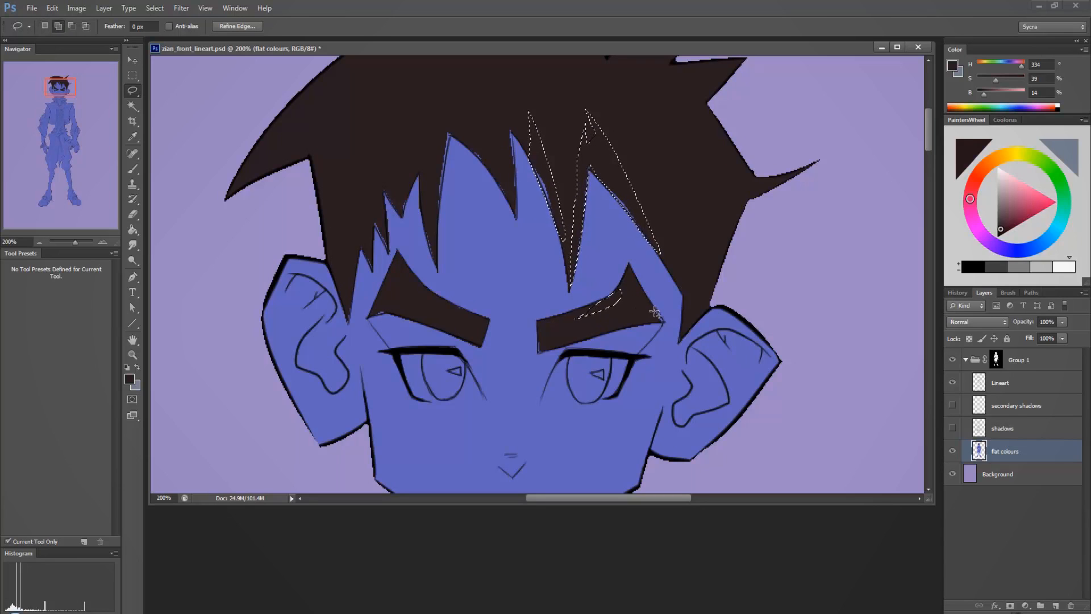
mouse_move(654, 311)
mouse_down()
mouse_move(666, 326)
mouse_move(651, 306)
mouse_up()
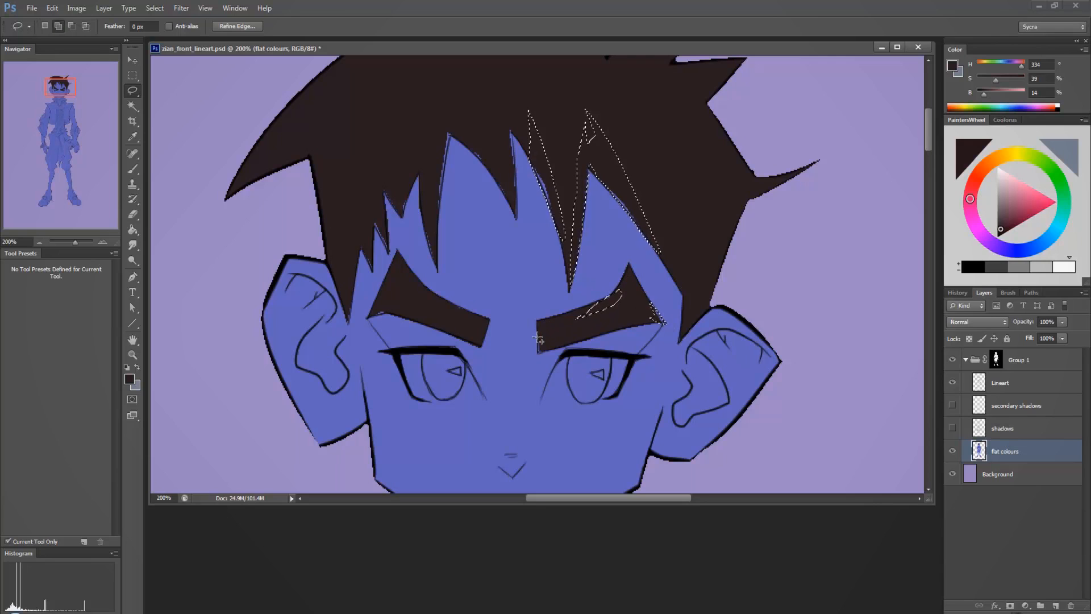
mouse_move(537, 322)
mouse_down()
mouse_move(542, 351)
mouse_move(544, 319)
mouse_up()
mouse_move(472, 321)
mouse_down()
mouse_move(454, 306)
mouse_move(481, 325)
mouse_up()
mouse_move(398, 314)
mouse_down()
mouse_move(411, 313)
mouse_move(368, 325)
mouse_move(352, 300)
mouse_move(348, 321)
mouse_move(351, 282)
mouse_up()
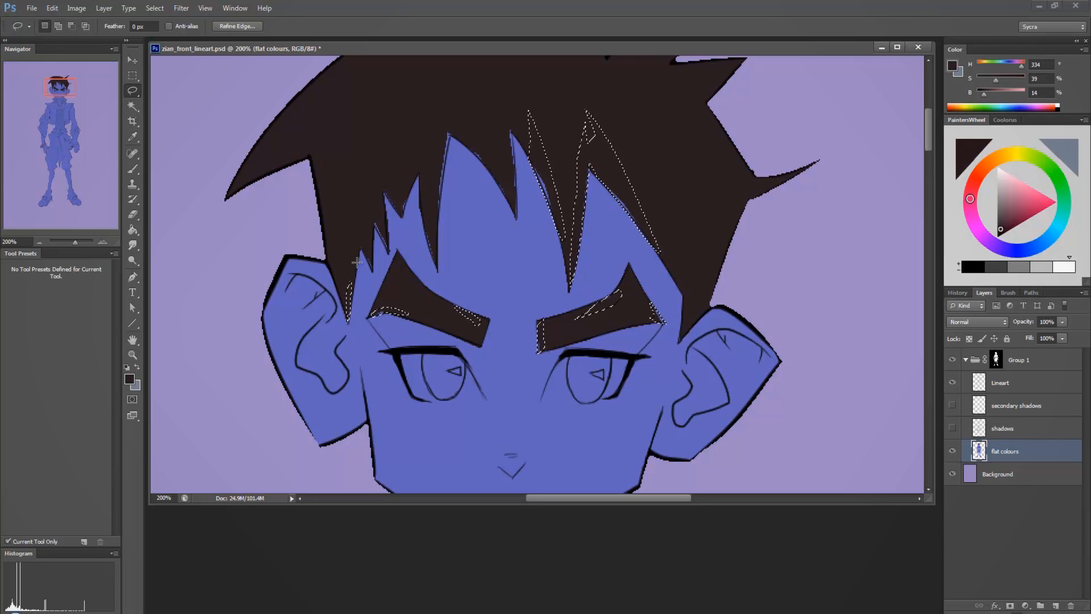
mouse_move(360, 242)
mouse_down()
mouse_move(372, 265)
mouse_move(362, 216)
mouse_move(386, 252)
mouse_move(367, 198)
mouse_move(404, 204)
mouse_move(401, 142)
mouse_move(423, 191)
mouse_move(428, 246)
mouse_move(446, 173)
mouse_move(445, 104)
mouse_move(424, 142)
mouse_move(489, 171)
mouse_move(514, 206)
mouse_move(514, 162)
mouse_move(518, 211)
mouse_move(517, 103)
mouse_up()
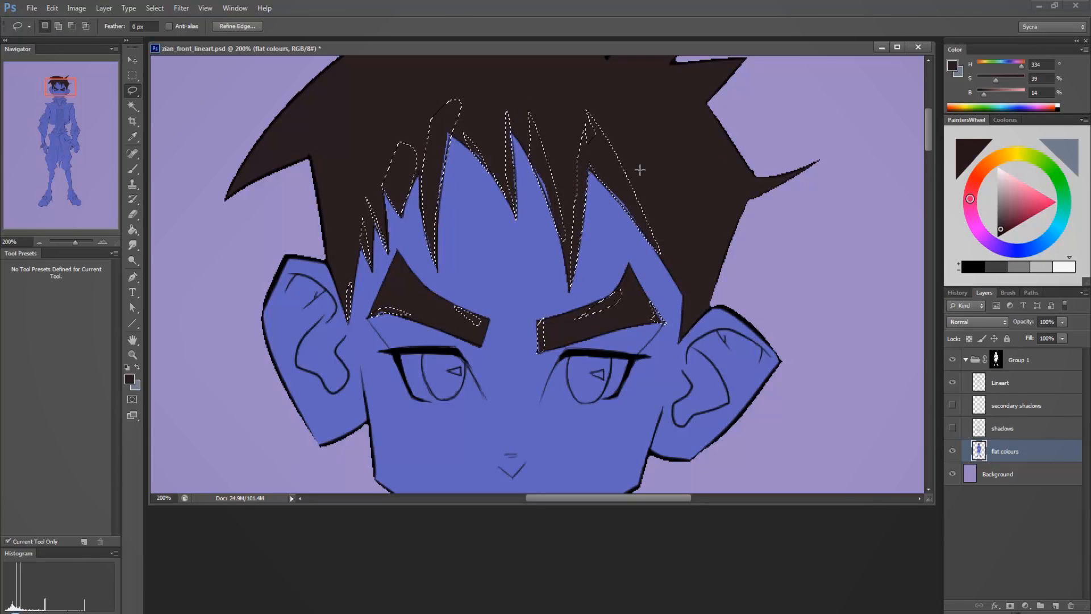
key(ctrl+d)
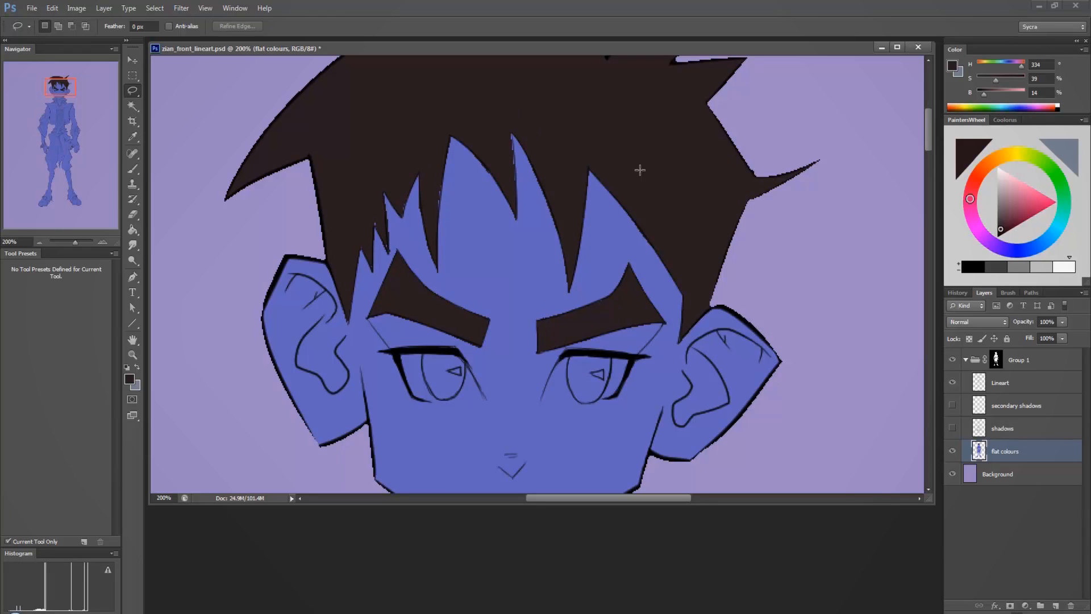
Select the last thin gaps along the fringe with the Lasso, fill them with the dark brown hair colour and deselect.
mouse_move(438, 179)
mouse_down()
mouse_move(437, 216)
mouse_move(443, 159)
mouse_up()
key(ctrl+d)
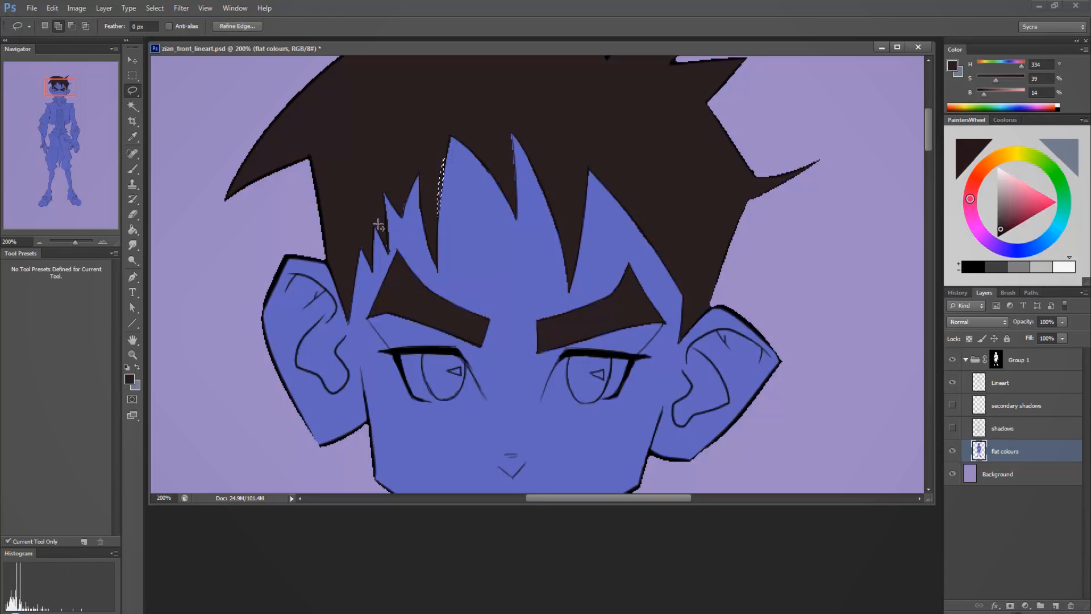
mouse_move(371, 215)
mouse_down()
mouse_move(388, 256)
mouse_move(371, 193)
mouse_move(402, 214)
mouse_move(409, 170)
mouse_up()
mouse_move(515, 170)
mouse_down()
mouse_move(506, 136)
mouse_move(514, 194)
mouse_move(509, 97)
mouse_up()
key(alt+BackSpace)
key(ctrl+d)
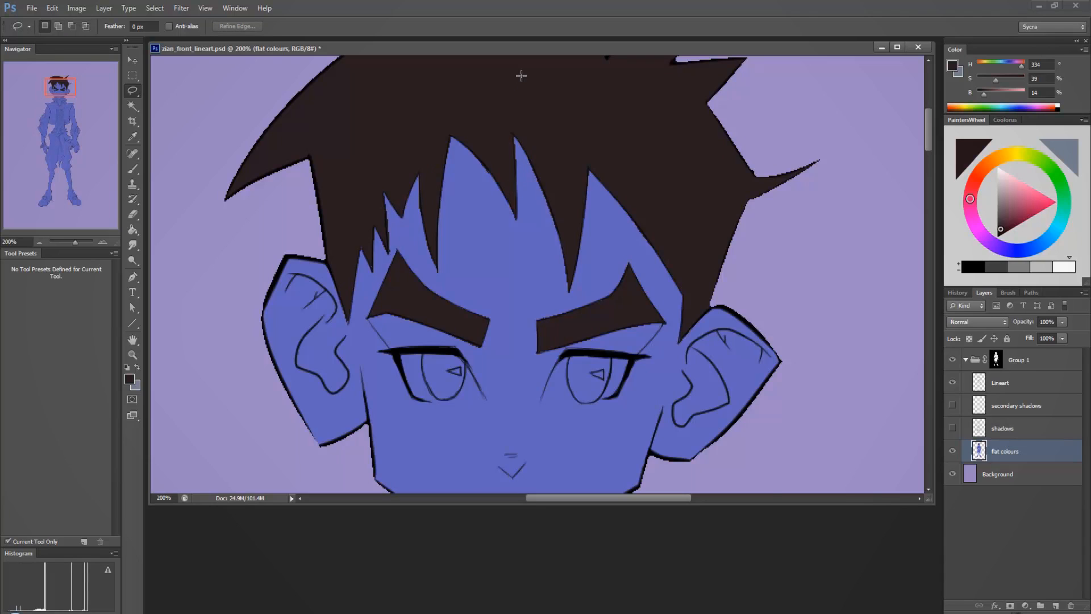
Examine the filled hair and the character's uncoloured face, jacket, arms and waist at 66.67% zoom.
key(ctrl+minus)
key(ctrl+minus)
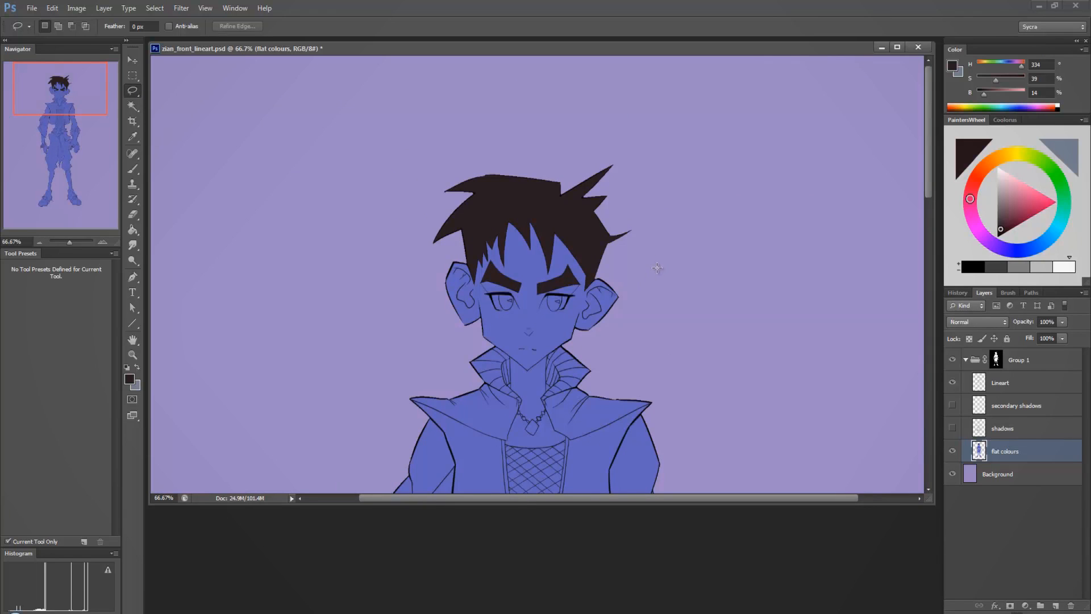
drag(663, 314, 658, 256)
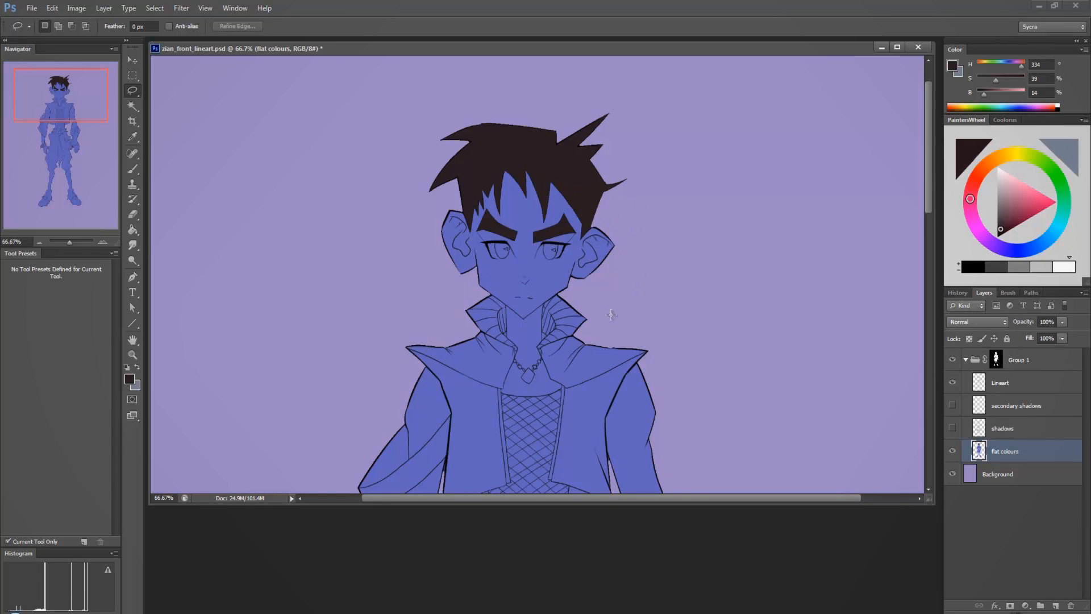
drag(611, 314, 633, 223)
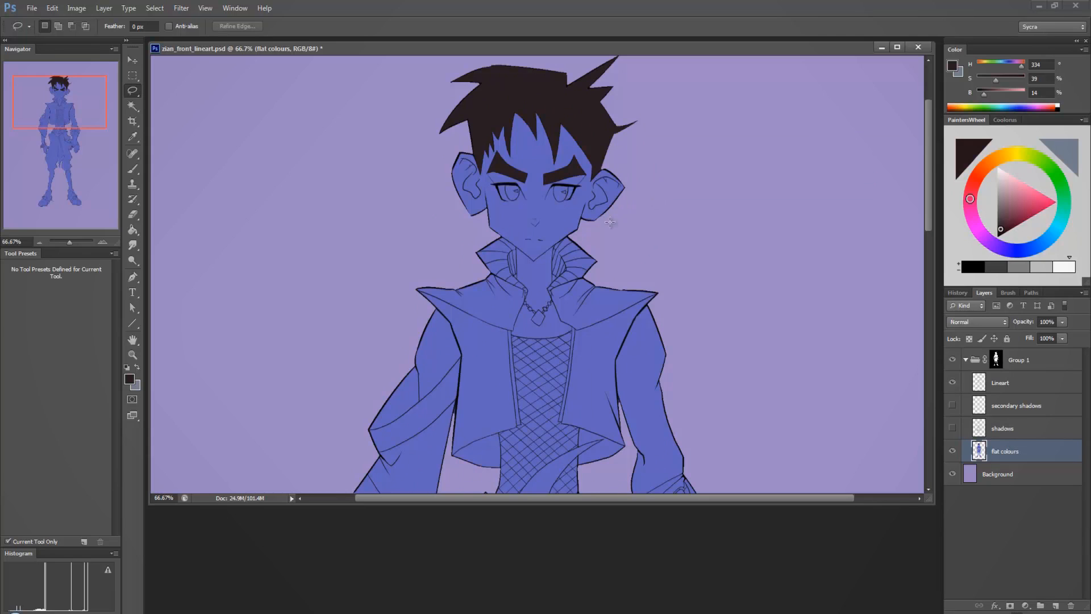
mouse_move(515, 91)
mouse_down()
mouse_move(490, 99)
mouse_move(419, 188)
mouse_move(513, 245)
mouse_move(520, 283)
mouse_move(541, 286)
mouse_move(618, 155)
mouse_move(590, 162)
mouse_move(563, 122)
mouse_up()
key(ctrl+d)
key(ctrl+d)
mouse_move(625, 245)
mouse_down()
mouse_move(622, 139)
mouse_move(439, 124)
mouse_move(460, 239)
mouse_move(487, 231)
mouse_move(519, 248)
mouse_move(598, 216)
mouse_move(624, 243)
mouse_up()
drag(660, 295, 641, 196)
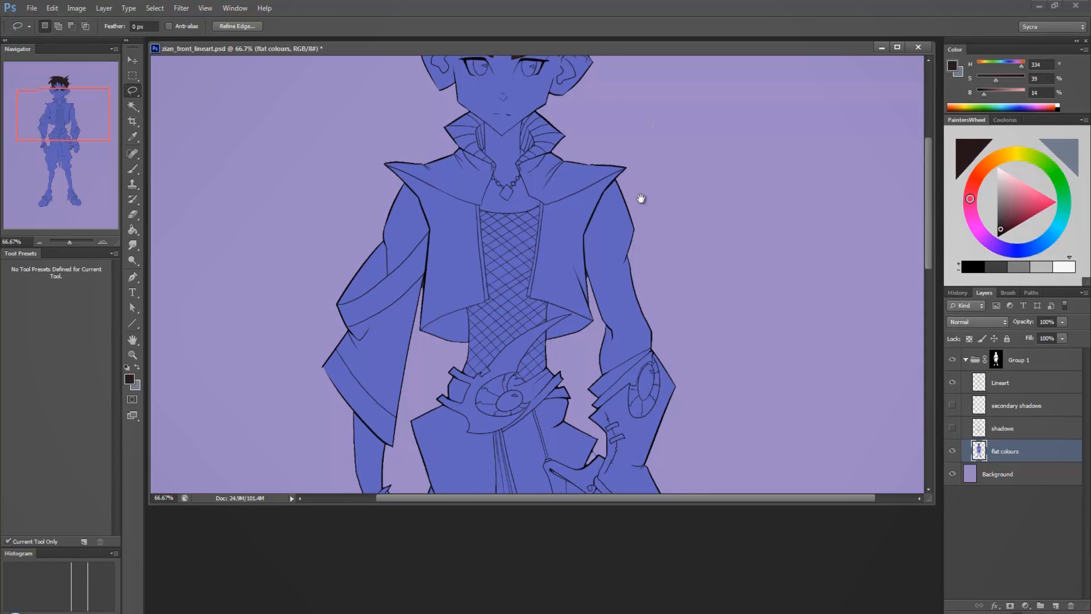
scroll(676, 187, up, 3)
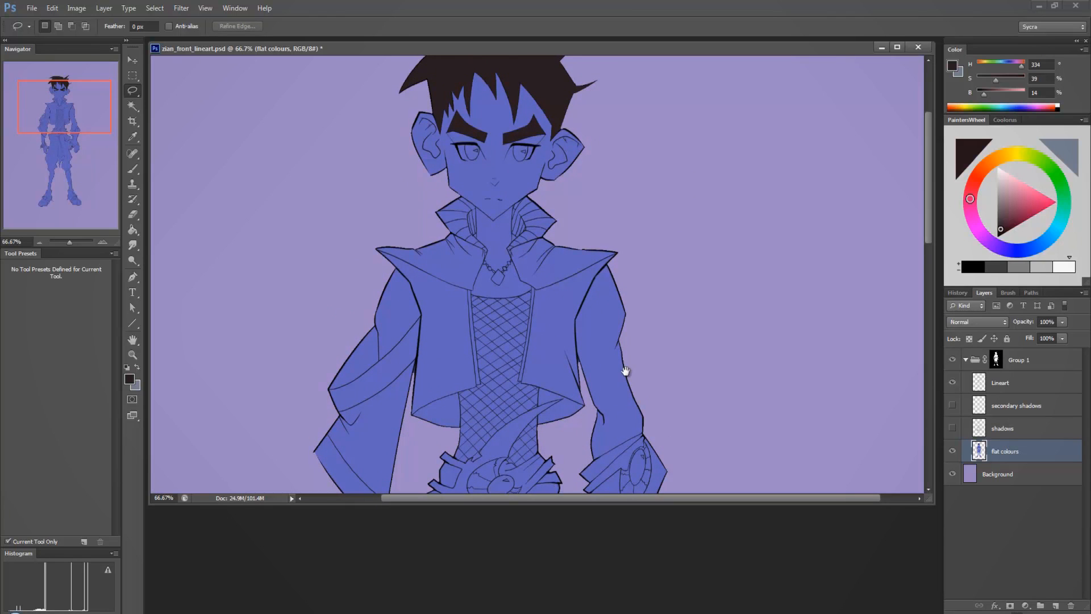
drag(626, 370, 718, 295)
drag(721, 139, 682, 421)
drag(689, 205, 709, 309)
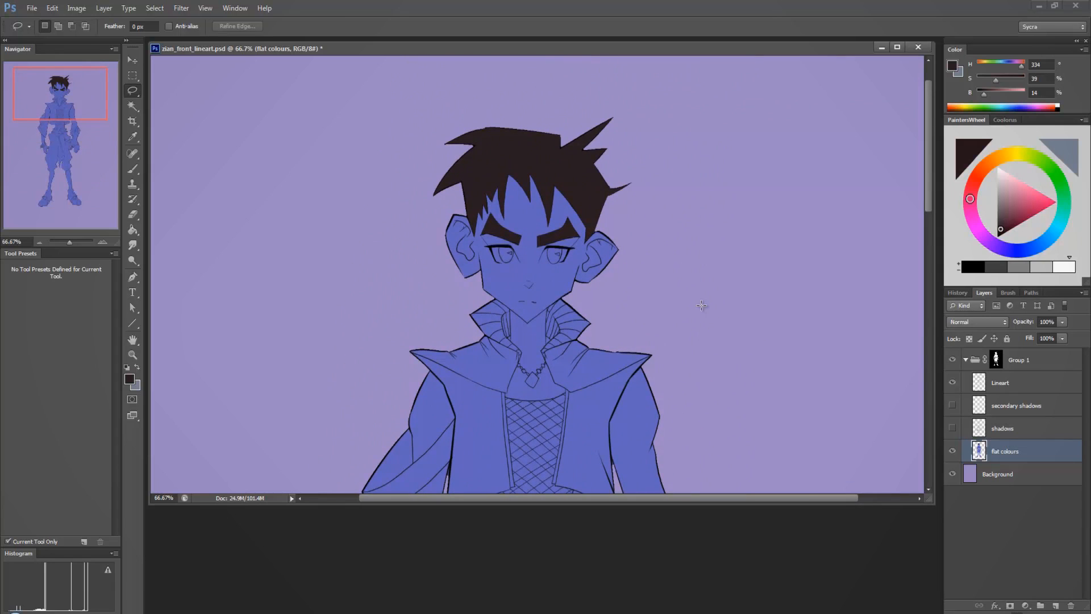